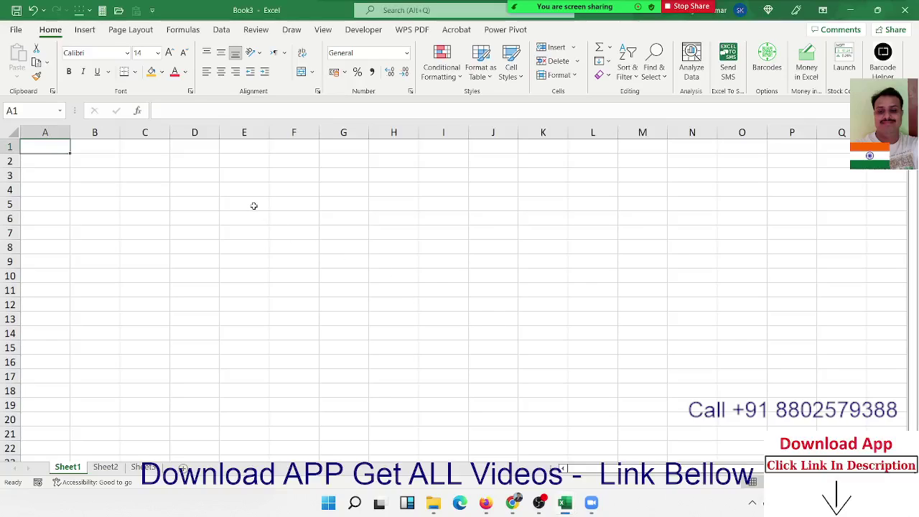
Merge K1:N3 into one centred cell titled 'Array Part-1'.
{"action": "mouse_move", "coordinate": [544, 146]}
{"action": "left_mouse_down"}
{"action": "mouse_move", "coordinate": [696, 169]}
{"action": "mouse_move", "coordinate": [637, 167]}
{"action": "left_mouse_up"}
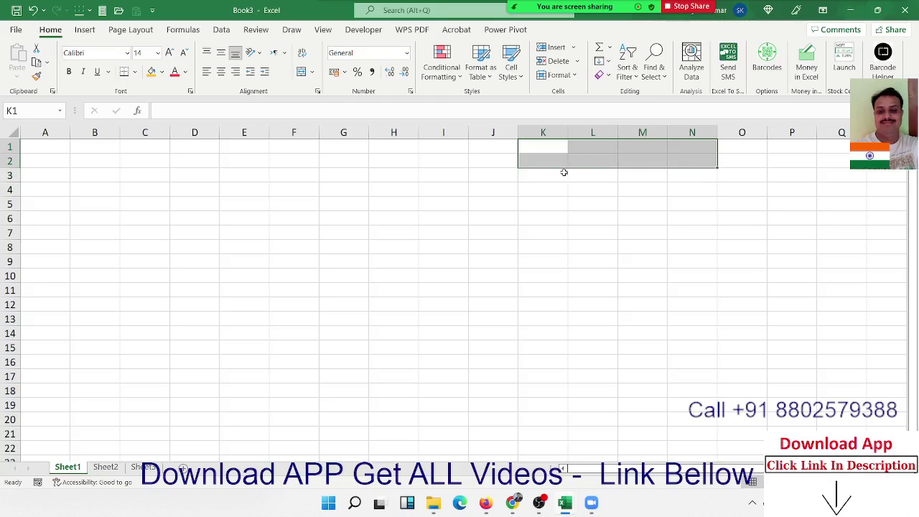
{"action": "key", "text": "shift+Down"}
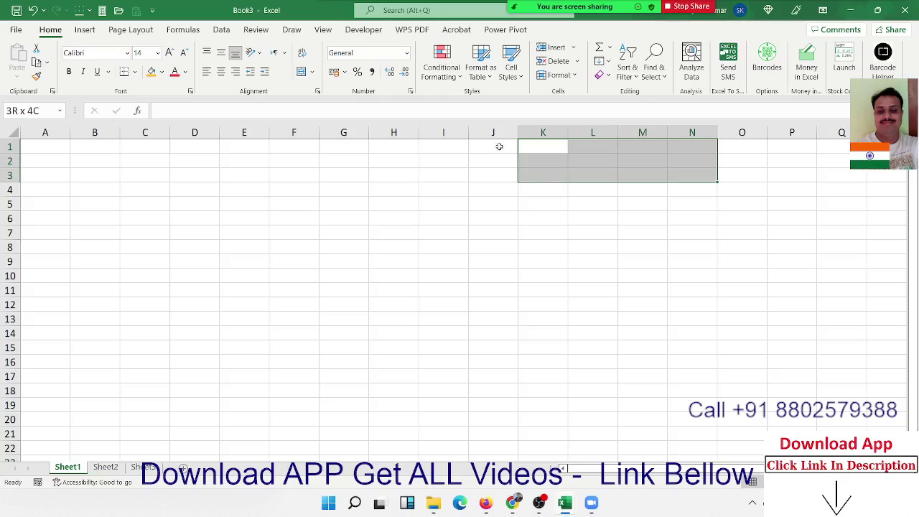
{"action": "left_click", "coordinate": [304, 73]}
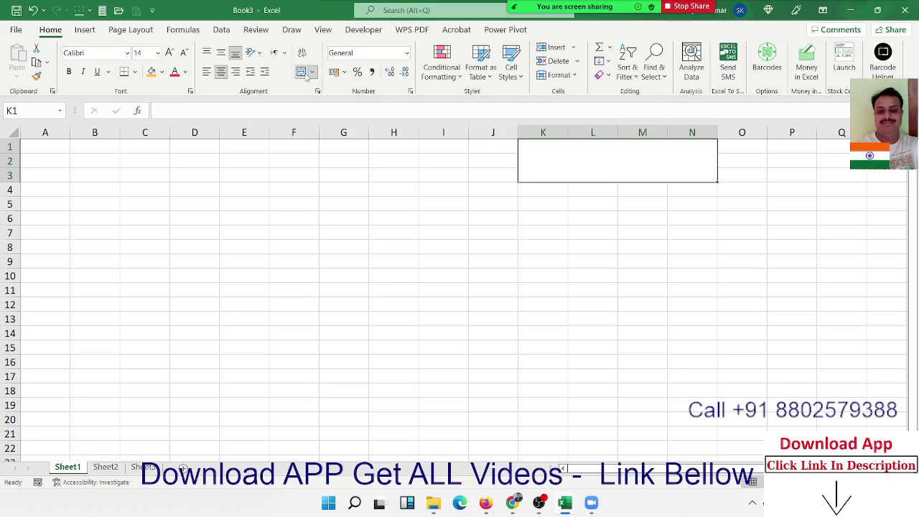
{"action": "type", "text": "Arra"}
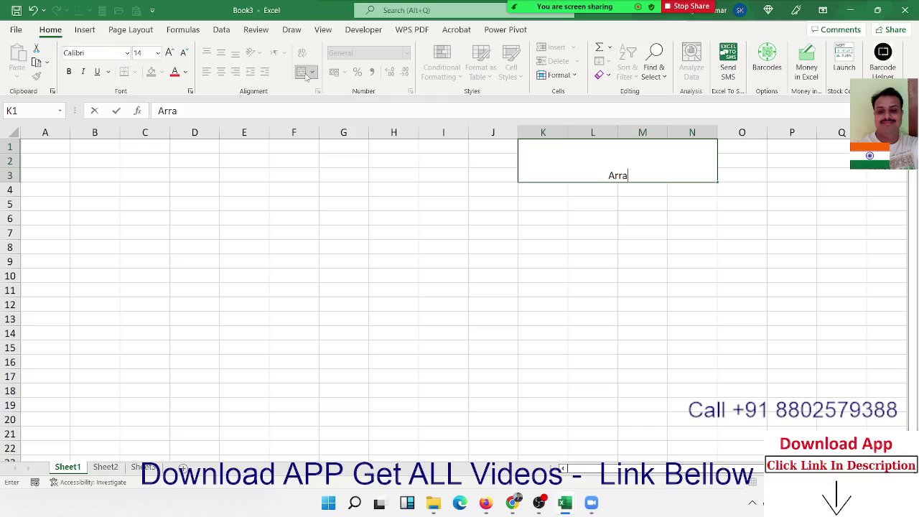
{"action": "type", "text": "y"}
{"action": "type", "text": " Part-"}
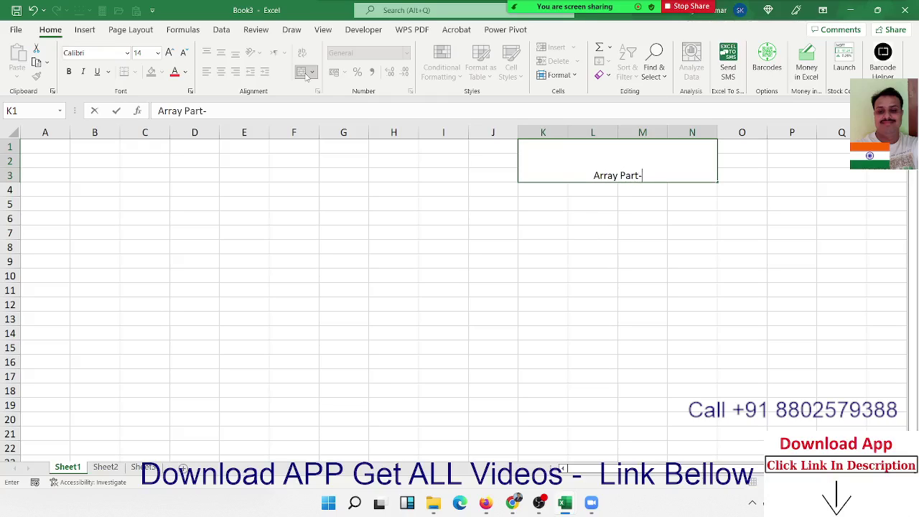
{"action": "type", "text": "1"}
{"action": "key", "text": "Return"}
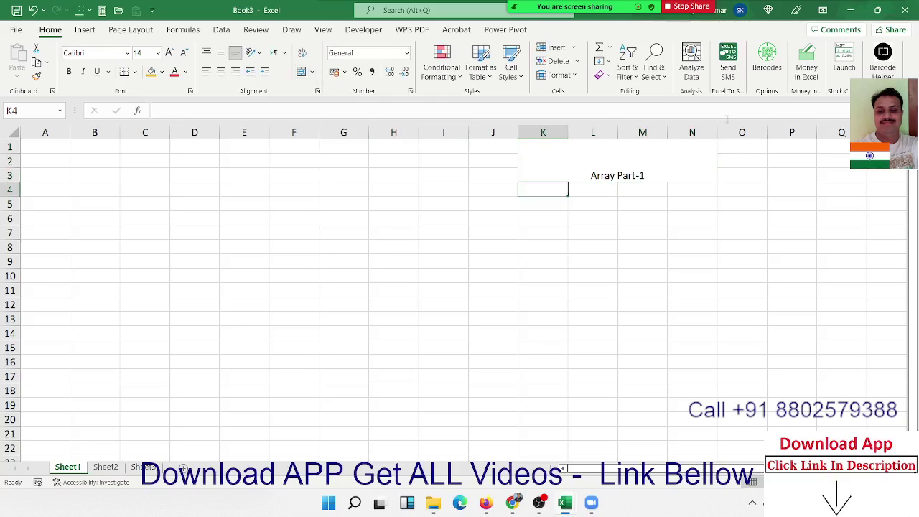
Give the title cell a yellow fill and enlarge its font to 36.
{"action": "left_click", "coordinate": [666, 163]}
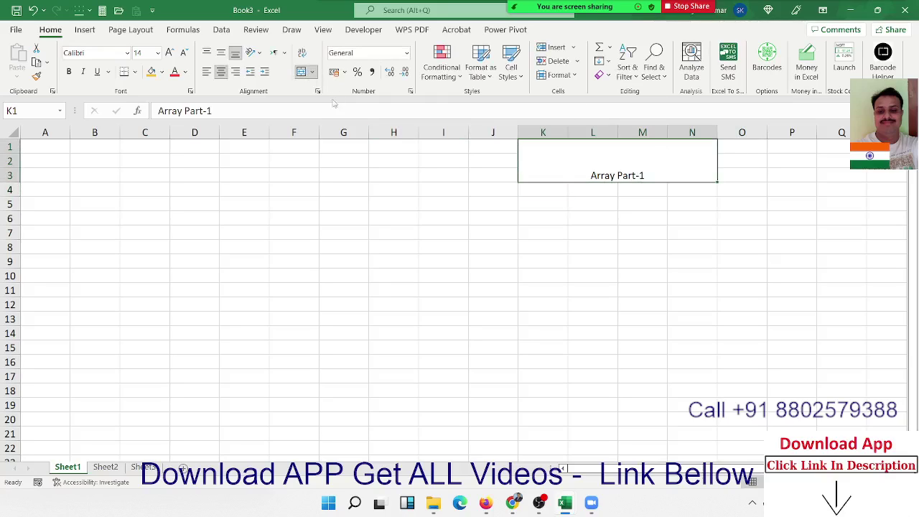
{"action": "left_click", "coordinate": [152, 71]}
{"action": "left_click", "coordinate": [168, 52]}
{"action": "left_click", "coordinate": [168, 53]}
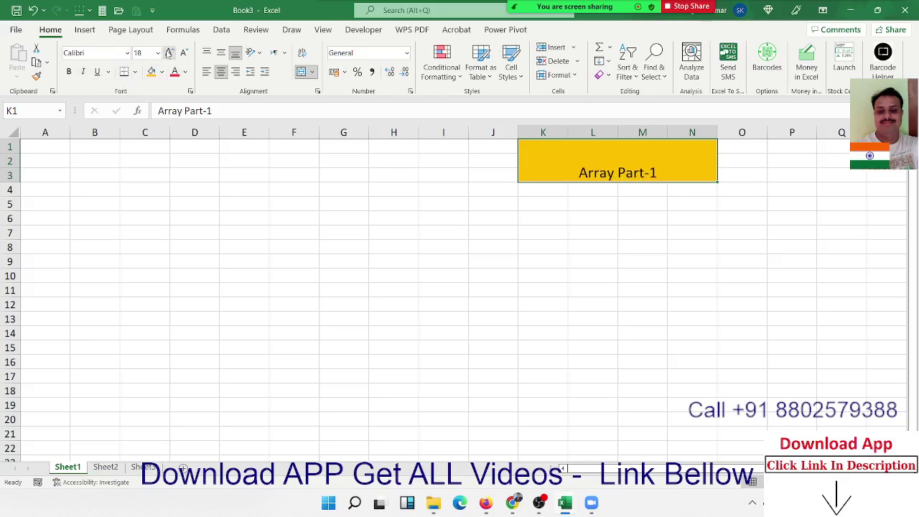
{"action": "left_click", "coordinate": [168, 52]}
{"action": "left_click", "coordinate": [168, 53]}
{"action": "left_click", "coordinate": [168, 52]}
{"action": "left_click", "coordinate": [167, 52]}
{"action": "left_click", "coordinate": [168, 52]}
{"action": "left_click", "coordinate": [168, 52]}
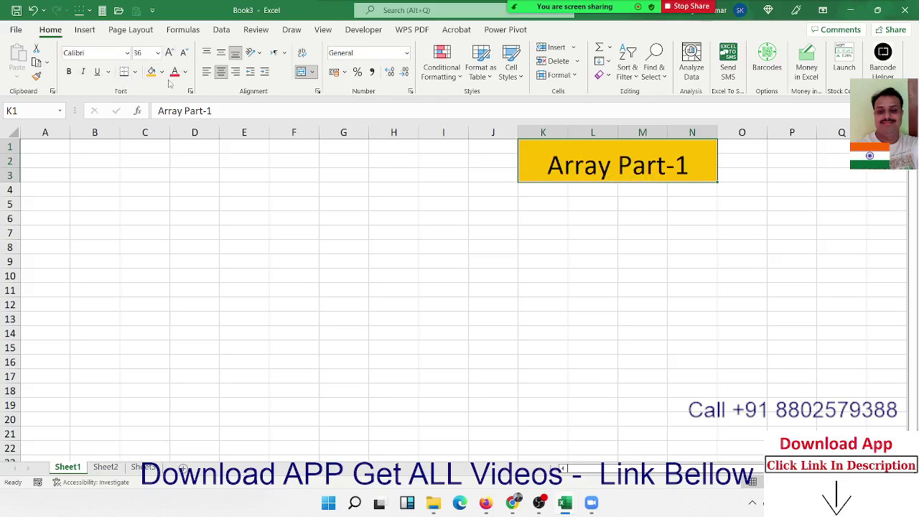
{"action": "left_click", "coordinate": [62, 144]}
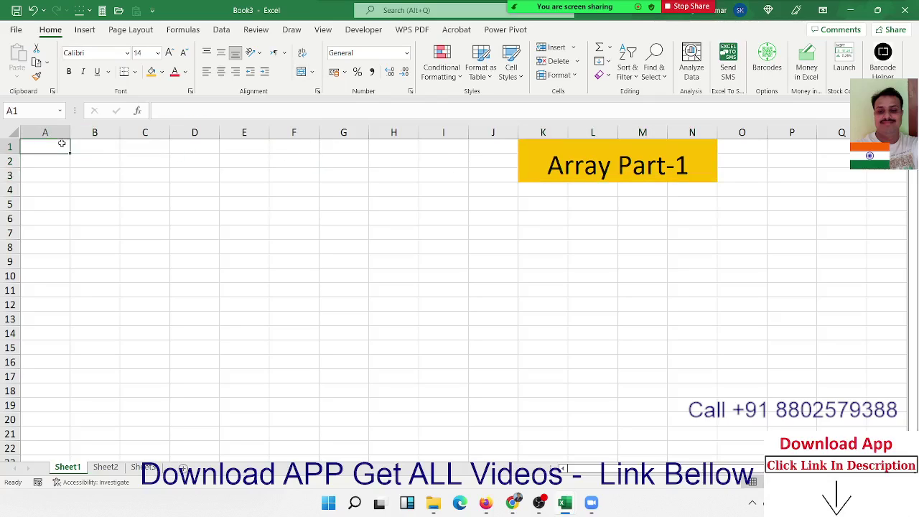
Enter the numbers 1, 2, 3, 4, 5 across A1:E1.
{"action": "type", "text": "1"}
{"action": "key", "text": "Tab"}
{"action": "type", "text": "2"}
{"action": "key", "text": "Tab"}
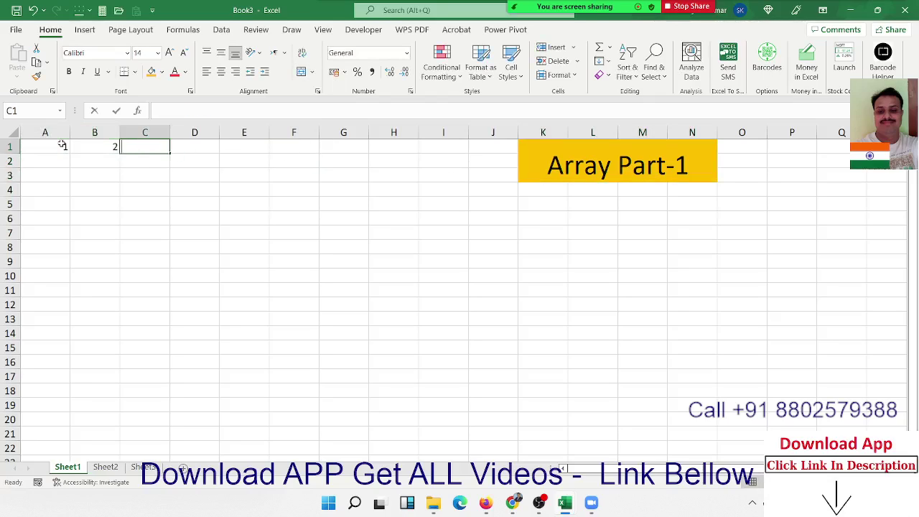
{"action": "type", "text": "3"}
{"action": "key", "text": "Tab"}
{"action": "type", "text": "4"}
{"action": "key", "text": "Tab"}
{"action": "type", "text": "5"}
{"action": "key", "text": "Down"}
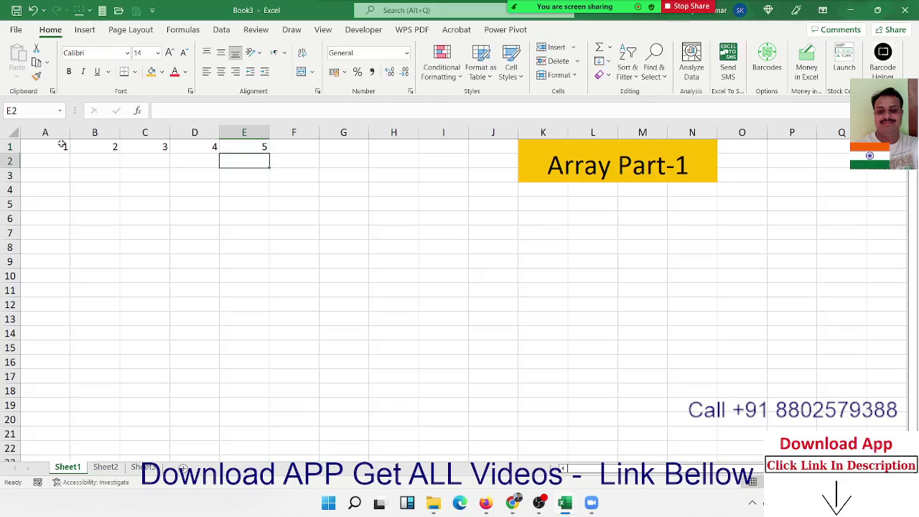
Enter the array constant ={1,2,3,4,5} in A2 so 1–5 spill across A2:E2.
{"action": "key", "text": "Up"}
{"action": "key", "text": "Left"}
{"action": "key", "text": "Left"}
{"action": "key", "text": "Left"}
{"action": "key", "text": "Left"}
{"action": "key", "text": "Down"}
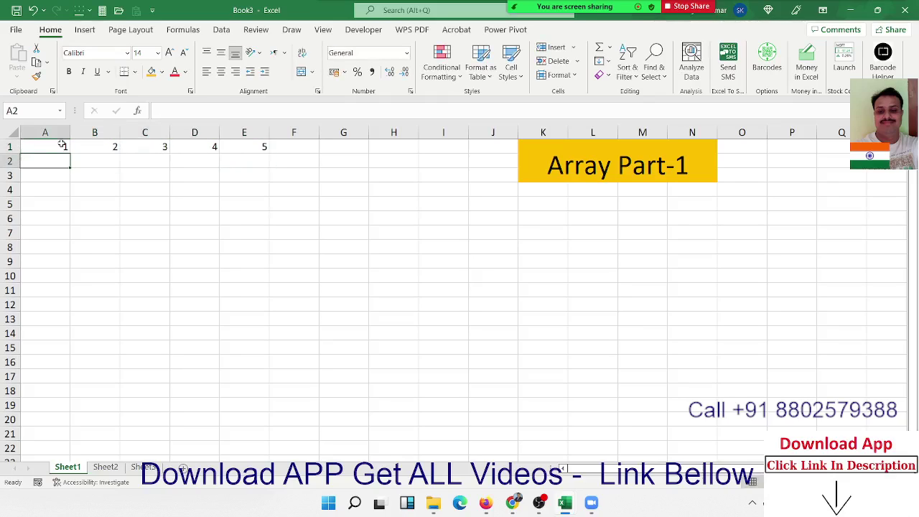
{"action": "key", "text": "shift+Right"}
{"action": "key", "text": "shift+Right"}
{"action": "key", "text": "shift+Left"}
{"action": "key", "text": "shift+Left"}
{"action": "type", "text": "={1"}
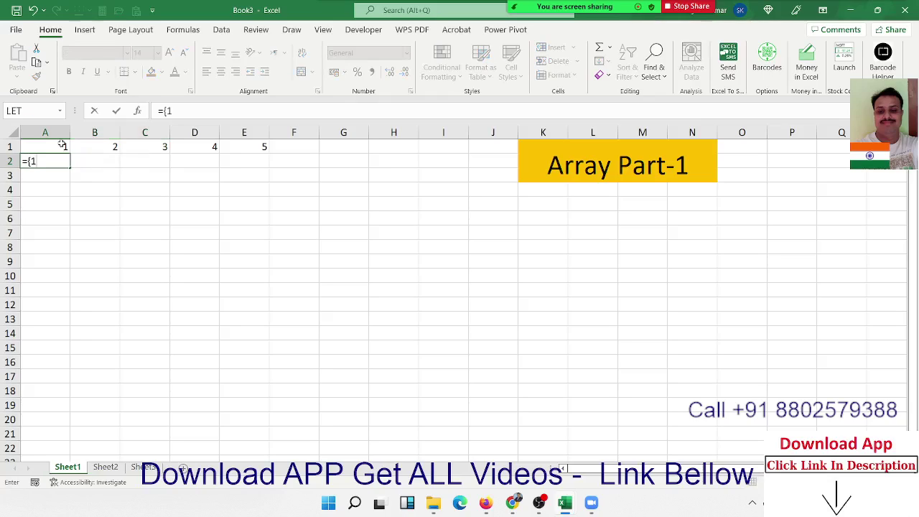
{"action": "type", "text": ",2,3,"}
{"action": "type", "text": "4,5"}
{"action": "key", "text": "Return"}
{"action": "key", "text": "Up"}
{"action": "key", "text": "Right"}
{"action": "key", "text": "Right"}
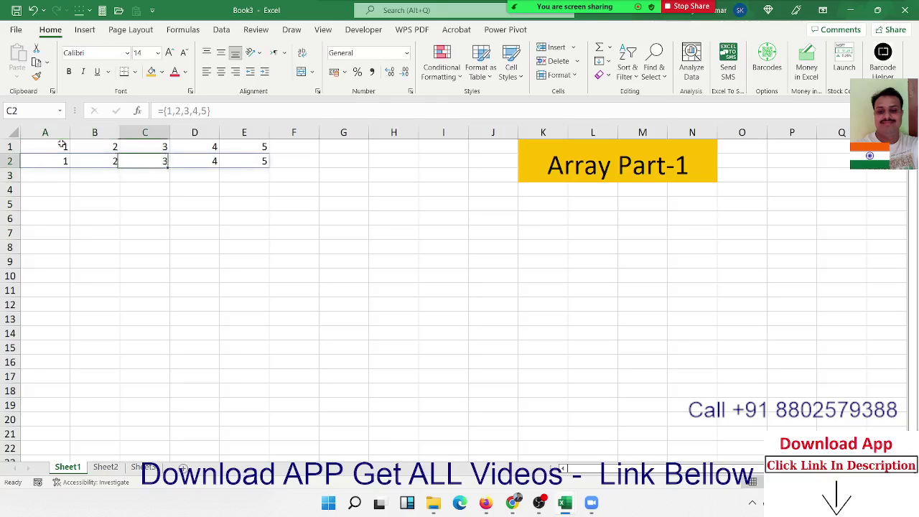
{"action": "key", "text": "Right"}
{"action": "key", "text": "Right"}
{"action": "key", "text": "Right"}
{"action": "key", "text": "Left"}
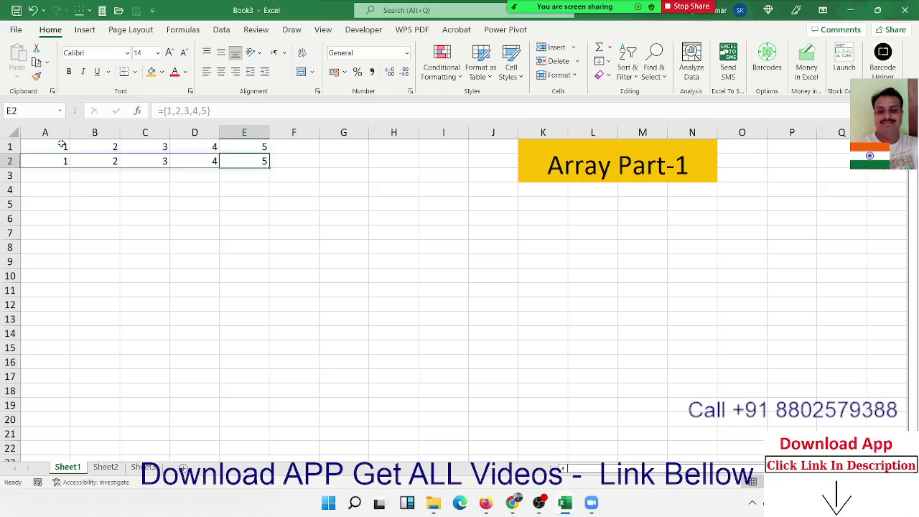
{"action": "key", "text": "Down"}
{"action": "key", "text": "Down"}
{"action": "key", "text": "Down"}
{"action": "key", "text": "Left"}
{"action": "key", "text": "Left"}
{"action": "key", "text": "Left"}
{"action": "key", "text": "Left"}
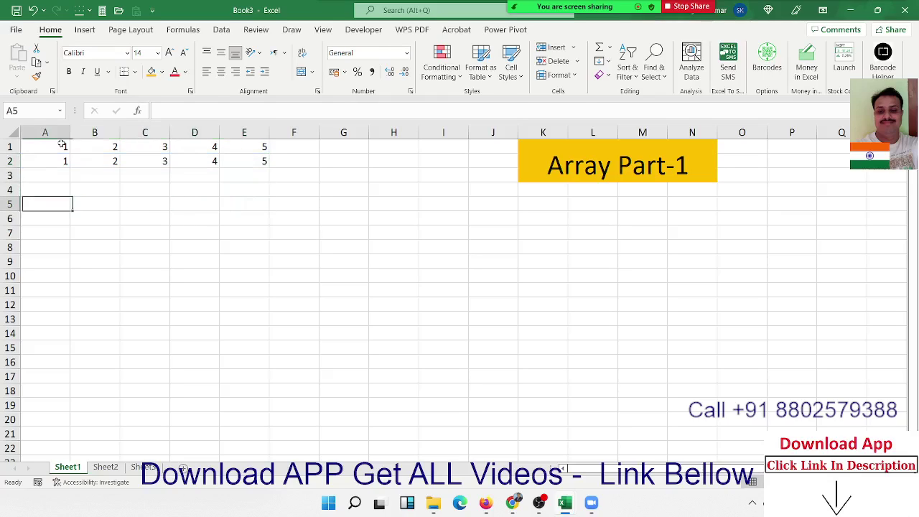
Enter a first name in cell A4.
{"action": "key", "text": "Up"}
{"action": "type", "text": "Sujeet"}
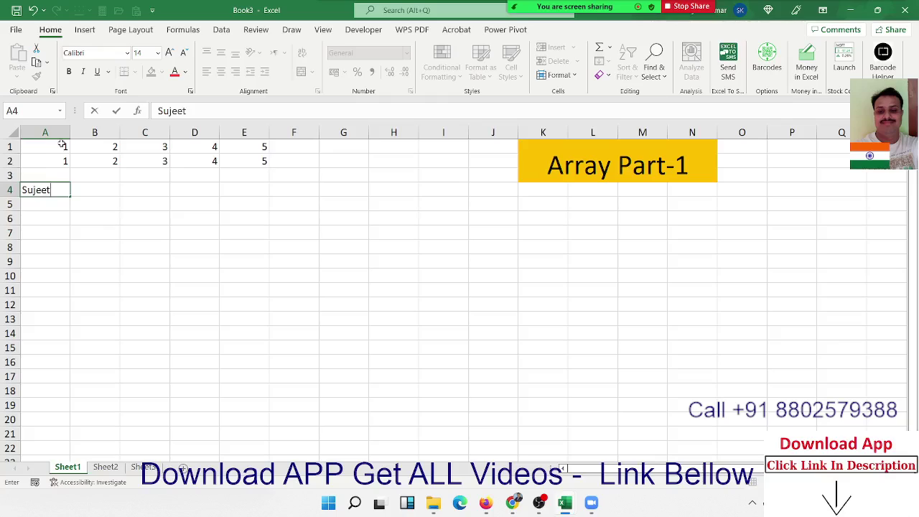
{"action": "key", "text": "Return"}
Spell the name out one letter per cell across B5:G5, correcting a mistyped letter.
{"action": "key", "text": "Right"}
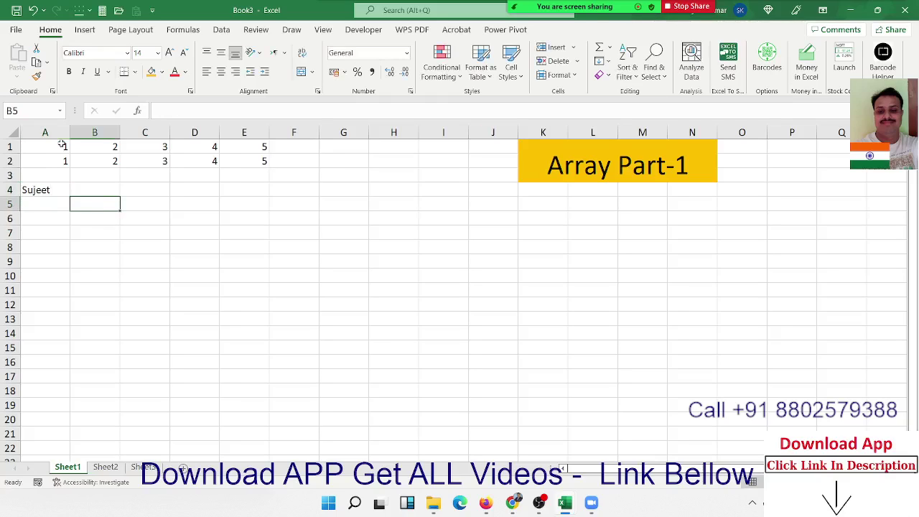
{"action": "type", "text": "S"}
{"action": "key", "text": "Right"}
{"action": "type", "text": "E"}
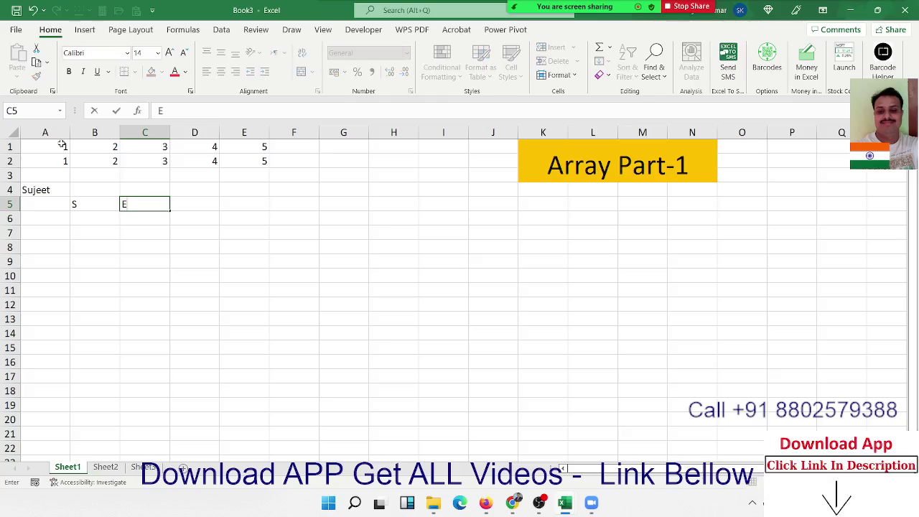
{"action": "key", "text": "BackSpace"}
{"action": "type", "text": "U"}
{"action": "key", "text": "Right"}
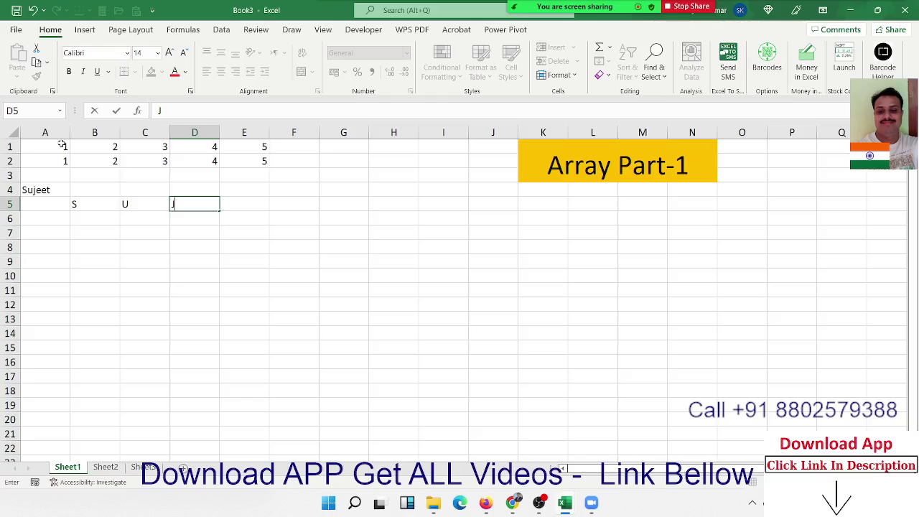
{"action": "type", "text": "J"}
{"action": "key", "text": "Right"}
{"action": "type", "text": "E"}
{"action": "key", "text": "Right"}
{"action": "type", "text": "E"}
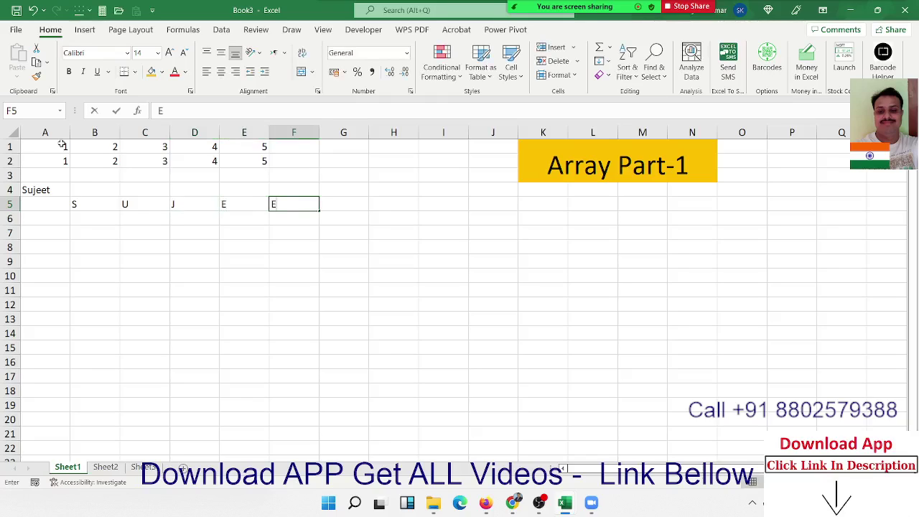
{"action": "key", "text": "Tab"}
{"action": "type", "text": "T"}
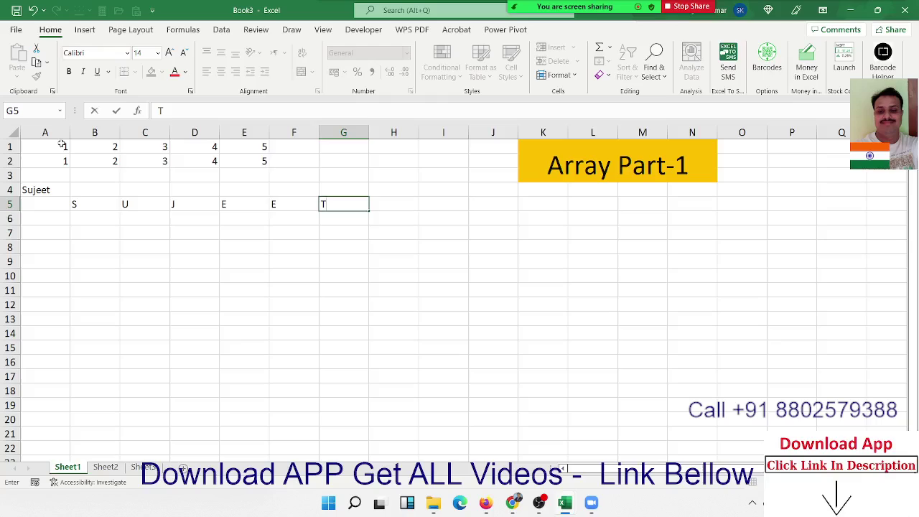
{"action": "key", "text": "Return"}
{"action": "key", "text": "Left"}
{"action": "key", "text": "Left"}
{"action": "key", "text": "Left"}
{"action": "key", "text": "Left"}
{"action": "key", "text": "Right"}
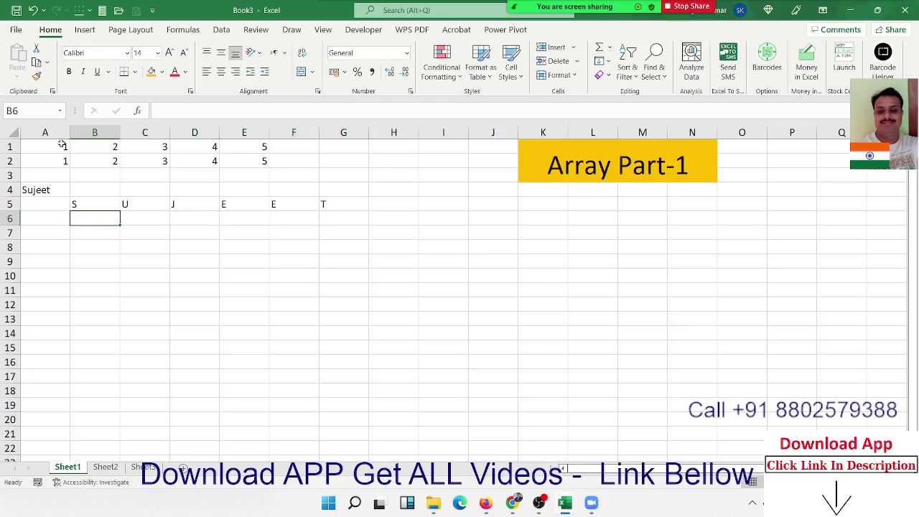
Extract A4's first two letters with =MID(A4,1,1) in B6 and =MID(A4,2,1) in C6.
{"action": "type", "text": "="}
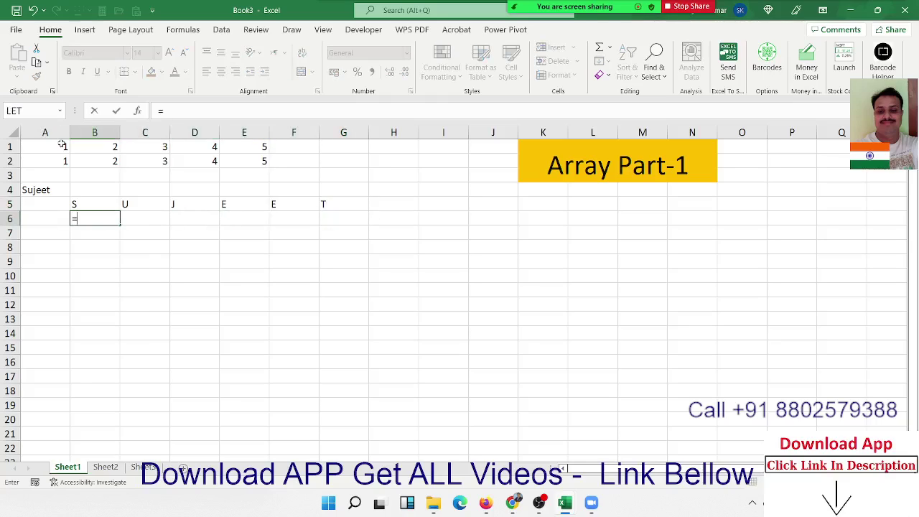
{"action": "type", "text": "mid"}
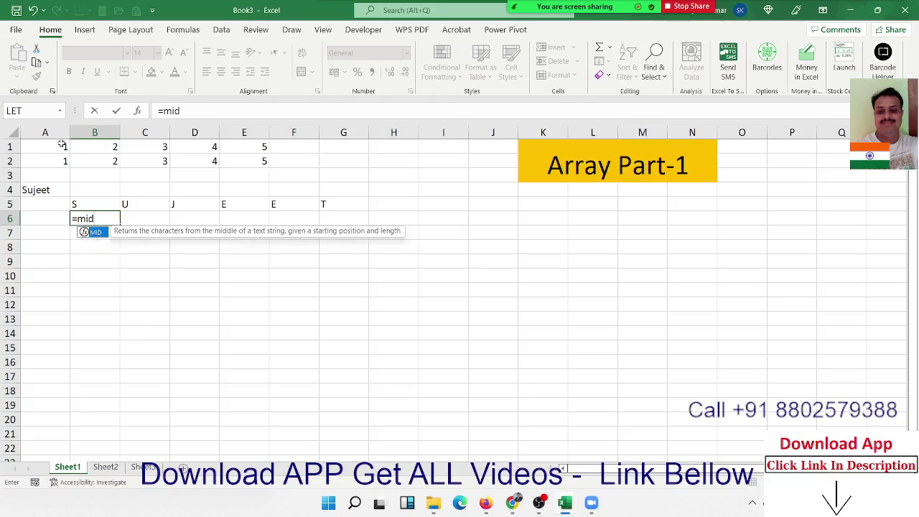
{"action": "type", "text": "("}
{"action": "key", "text": "Left"}
{"action": "key", "text": "Up"}
{"action": "key", "text": "Up"}
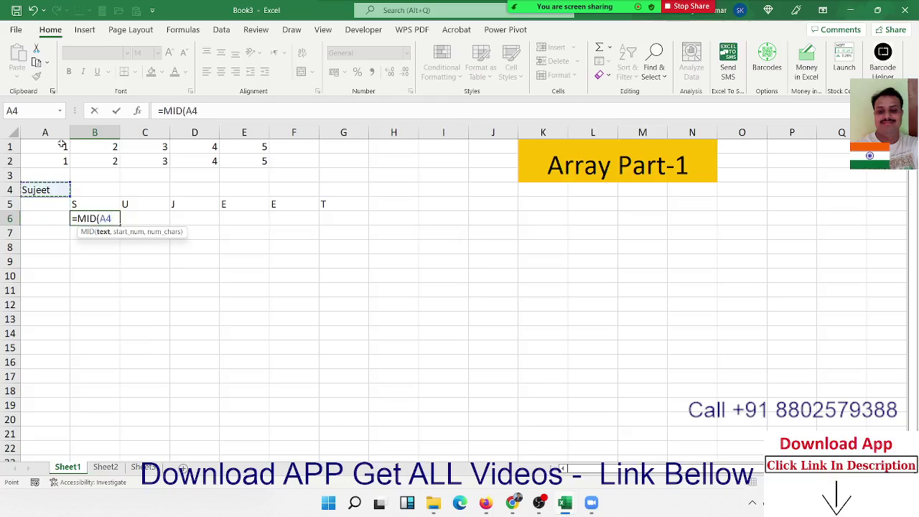
{"action": "type", "text": ","}
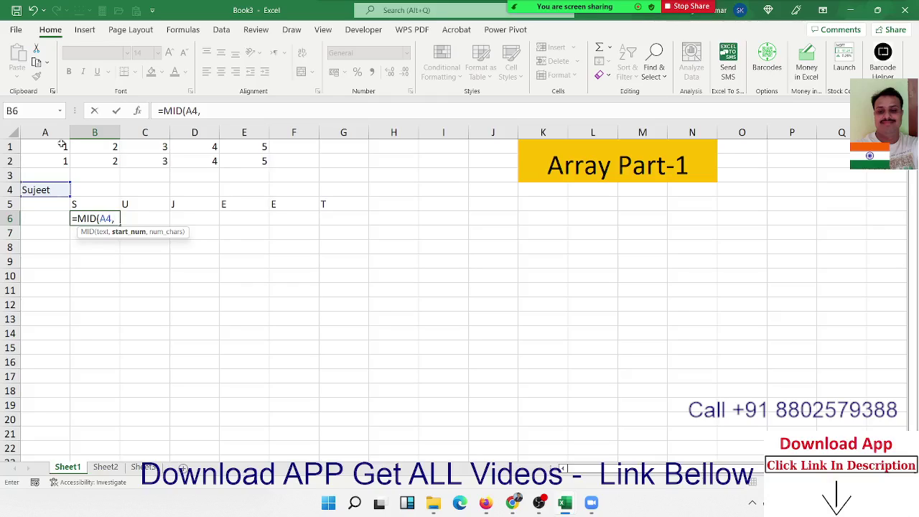
{"action": "type", "text": "1"}
{"action": "type", "text": ",1"}
{"action": "key", "text": "Return"}
{"action": "key", "text": "Up"}
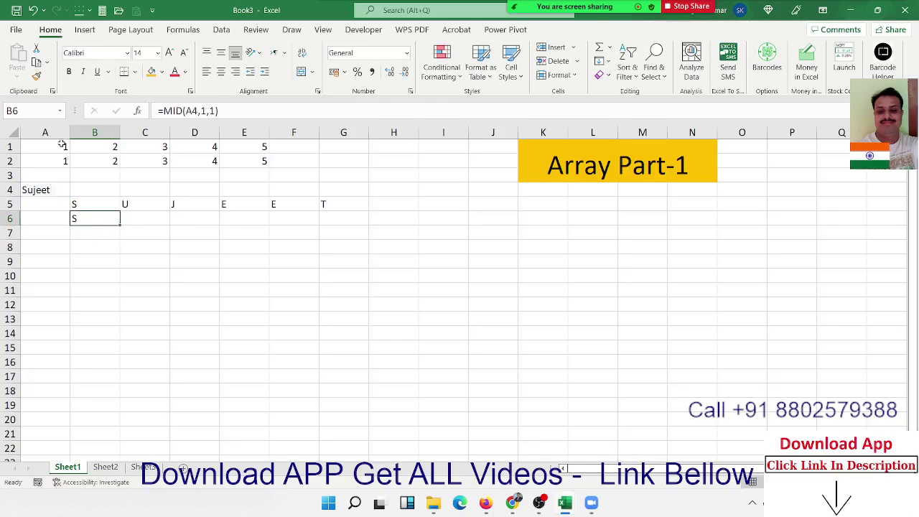
{"action": "key", "text": "Right"}
{"action": "type", "text": "=mi"}
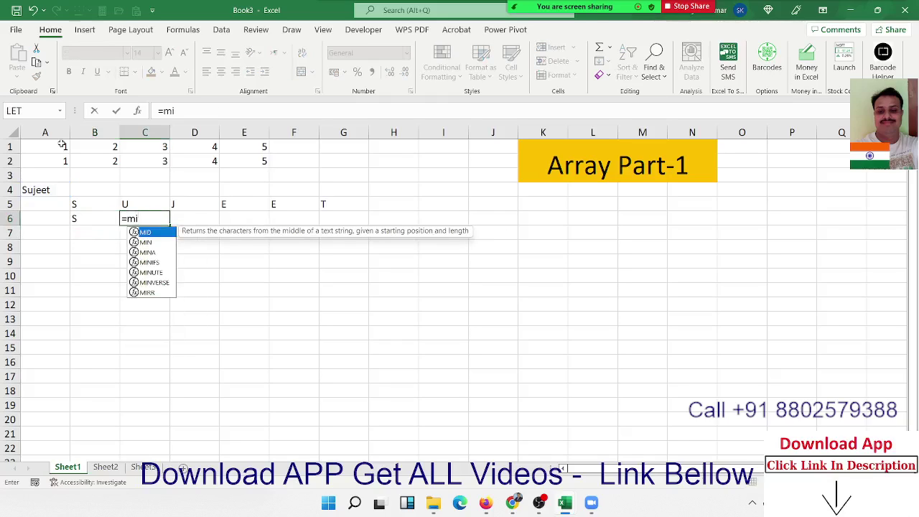
{"action": "type", "text": "d("}
{"action": "key", "text": "Left"}
{"action": "key", "text": "Left"}
{"action": "key", "text": "Up"}
{"action": "key", "text": "Up"}
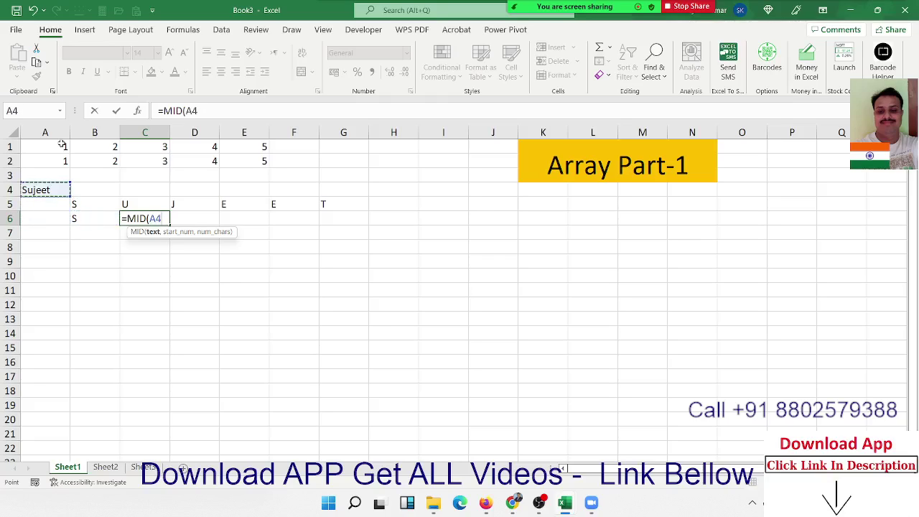
{"action": "type", "text": ",2,1"}
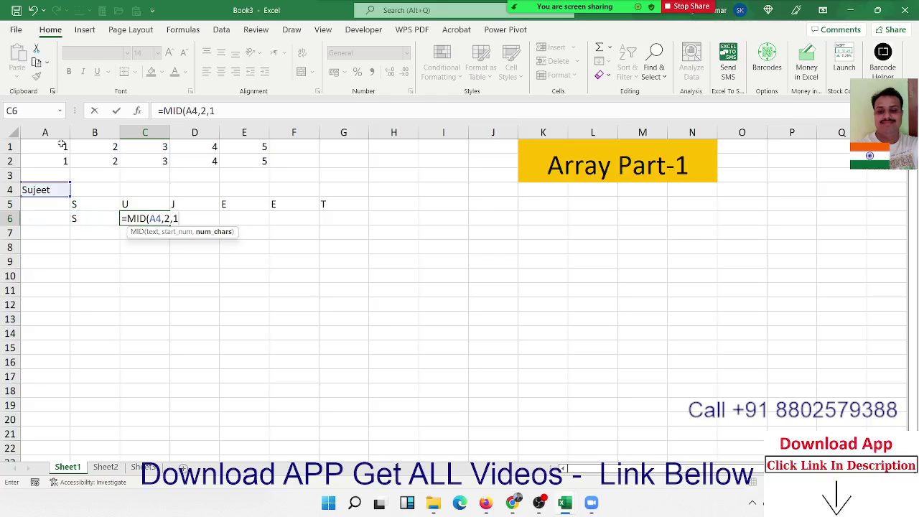
{"action": "type", "text": ")"}
{"action": "key", "text": "Return"}
{"action": "key", "text": "Up"}
{"action": "key", "text": "Right"}
Add =MID(A4,3,1) in D6 and =MID(A4,4,1) in E6.
{"action": "type", "text": "="}
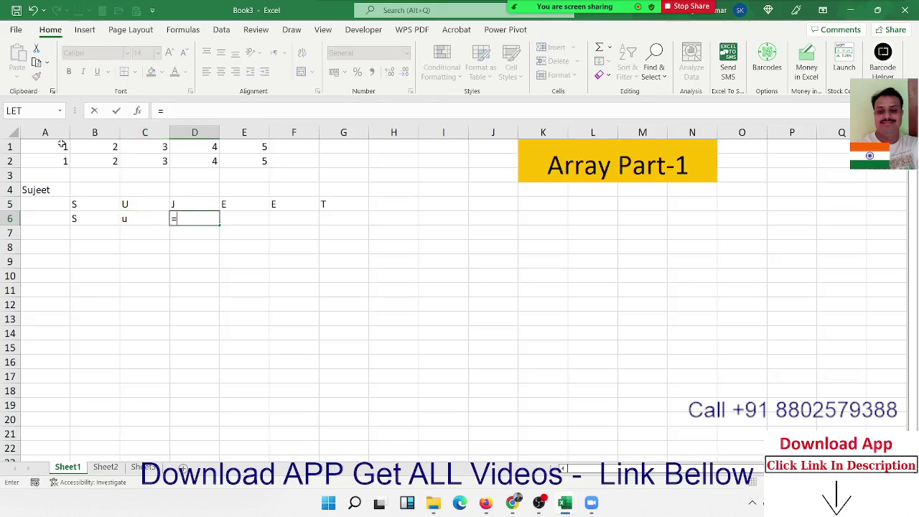
{"action": "type", "text": "mid"}
{"action": "key", "text": "Tab"}
{"action": "key", "text": "Left"}
{"action": "key", "text": "Left"}
{"action": "key", "text": "Left"}
{"action": "key", "text": "Up"}
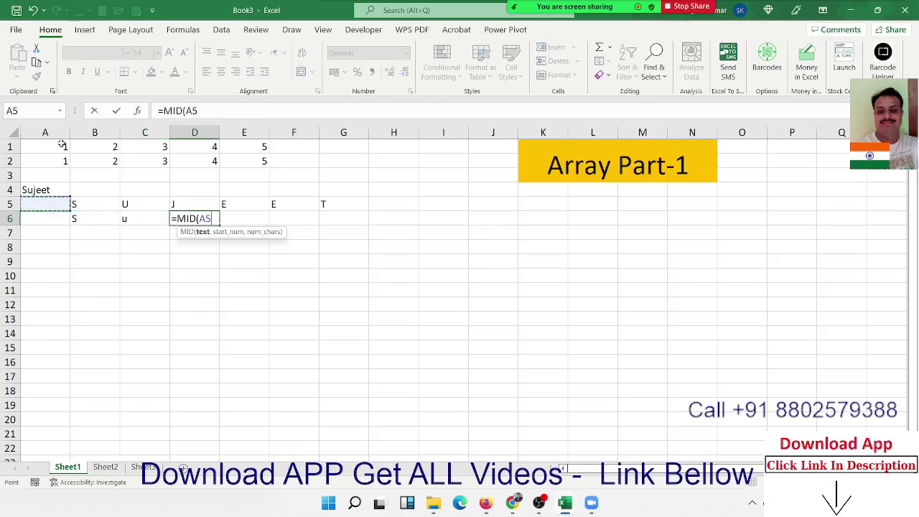
{"action": "key", "text": "Up"}
{"action": "type", "text": ","}
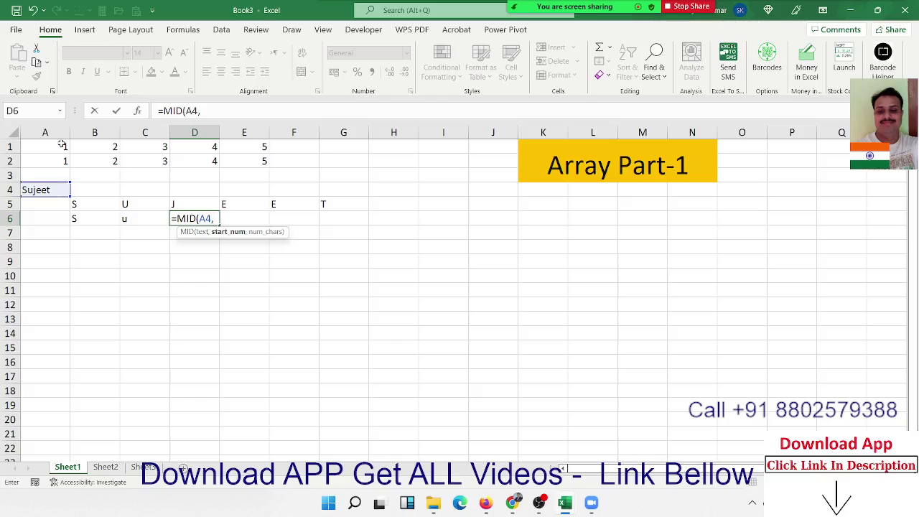
{"action": "type", "text": "3,1)"}
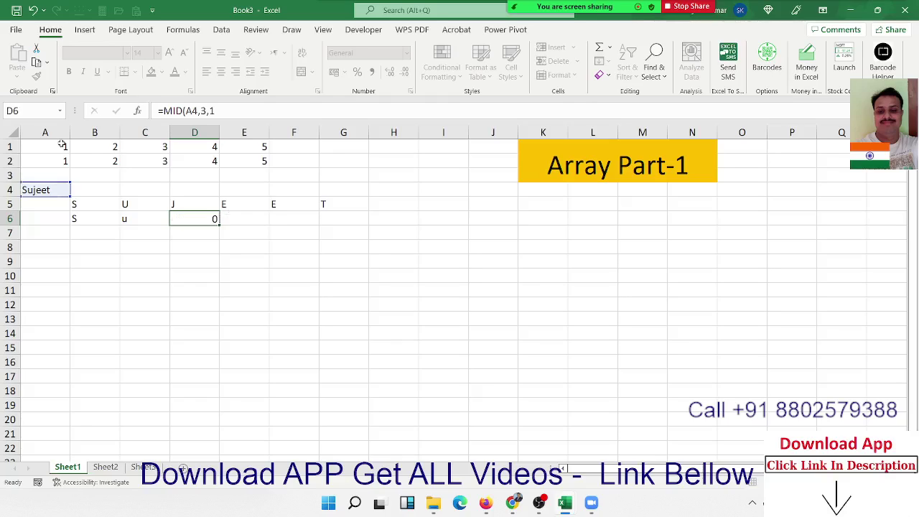
{"action": "key", "text": "ctrl+Return"}
{"action": "key", "text": "Right"}
{"action": "type", "text": "=mi"}
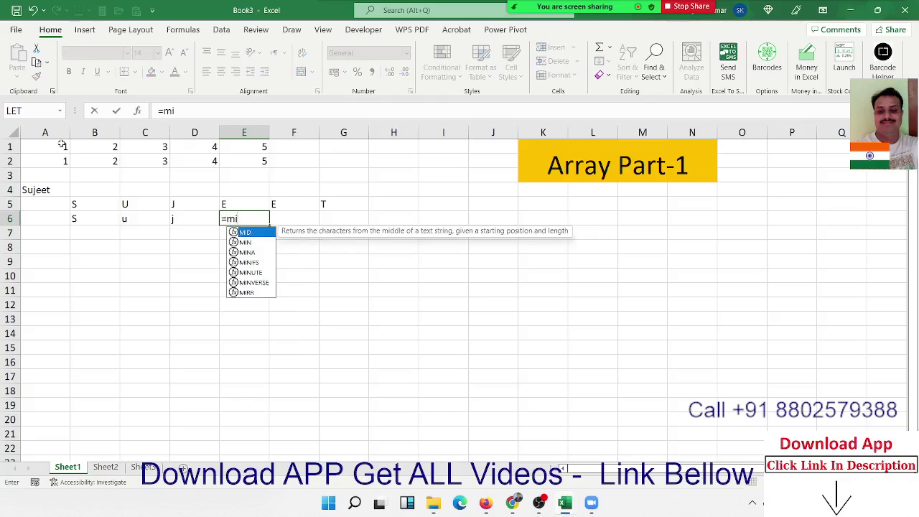
{"action": "type", "text": "d"}
{"action": "key", "text": "Tab"}
{"action": "key", "text": "Left"}
{"action": "key", "text": "Left"}
{"action": "key", "text": "Left"}
{"action": "key", "text": "Up"}
{"action": "key", "text": "Up"}
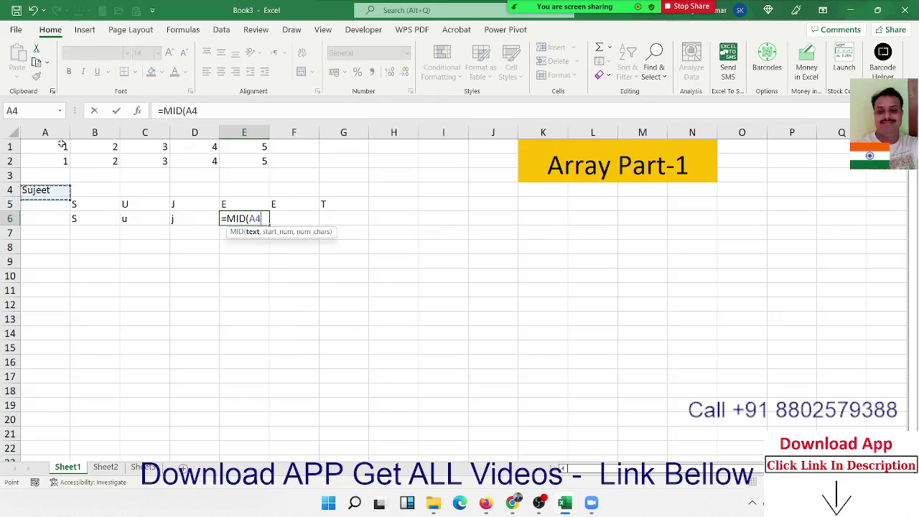
{"action": "key", "text": "Up"}
{"action": "key", "text": "Down"}
{"action": "type", "text": ","}
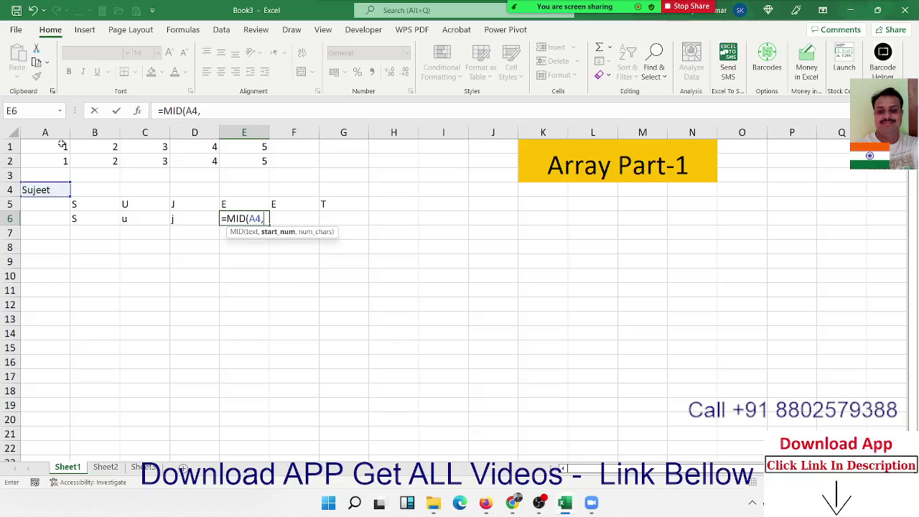
{"action": "type", "text": "4,1"}
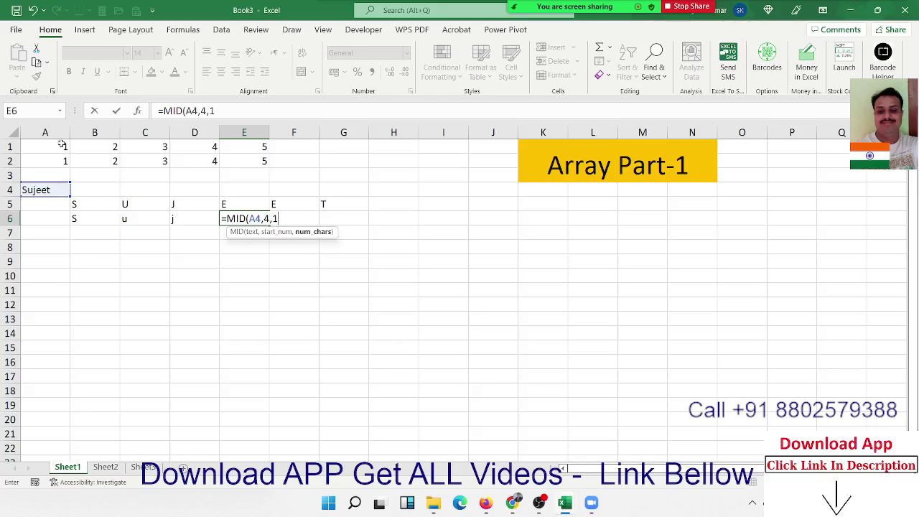
{"action": "key", "text": "Return"}
{"action": "key", "text": "Up"}
{"action": "key", "text": "Right"}
Add =MID(A4,5,1) in F6 and =MID(A4,6,1) in G6.
{"action": "type", "text": "="}
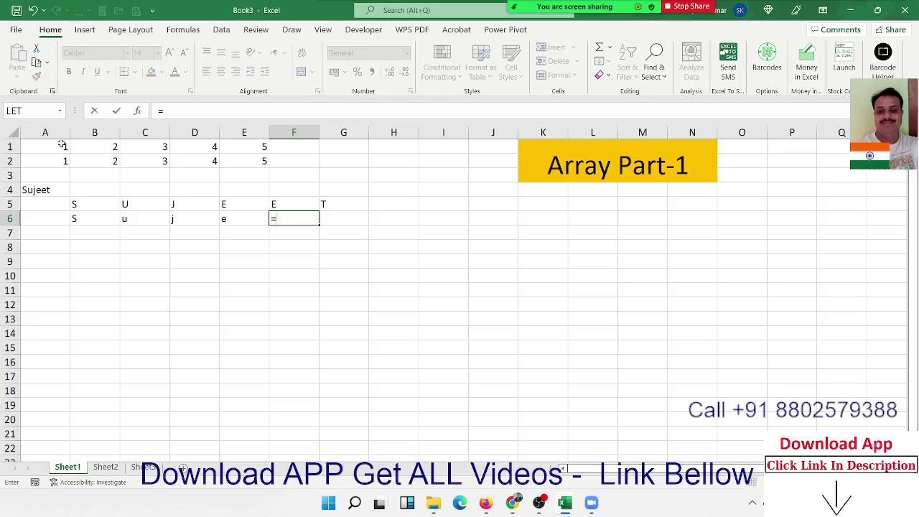
{"action": "type", "text": "mid"}
{"action": "key", "text": "Tab"}
{"action": "key", "text": "Left"}
{"action": "key", "text": "Left"}
{"action": "key", "text": "Left"}
{"action": "key", "text": "Left"}
{"action": "key", "text": "Left"}
{"action": "key", "text": "Up"}
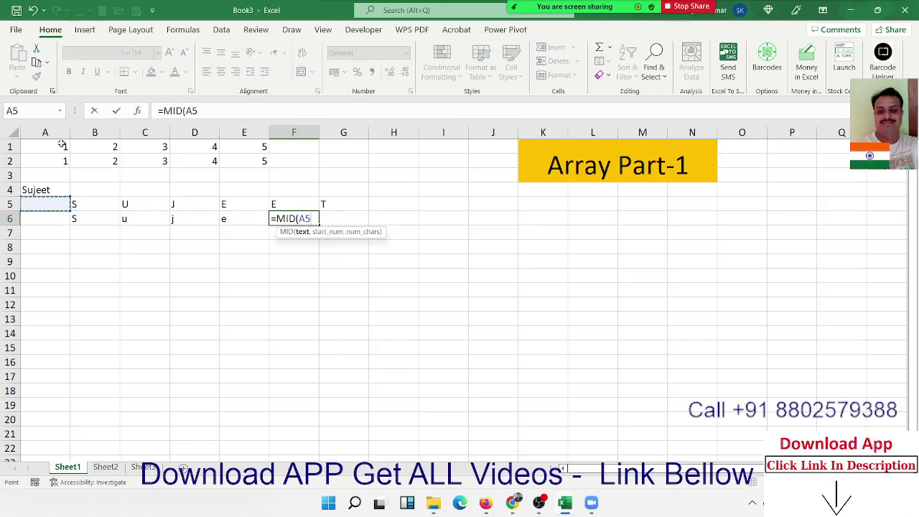
{"action": "key", "text": "Up"}
{"action": "type", "text": ","}
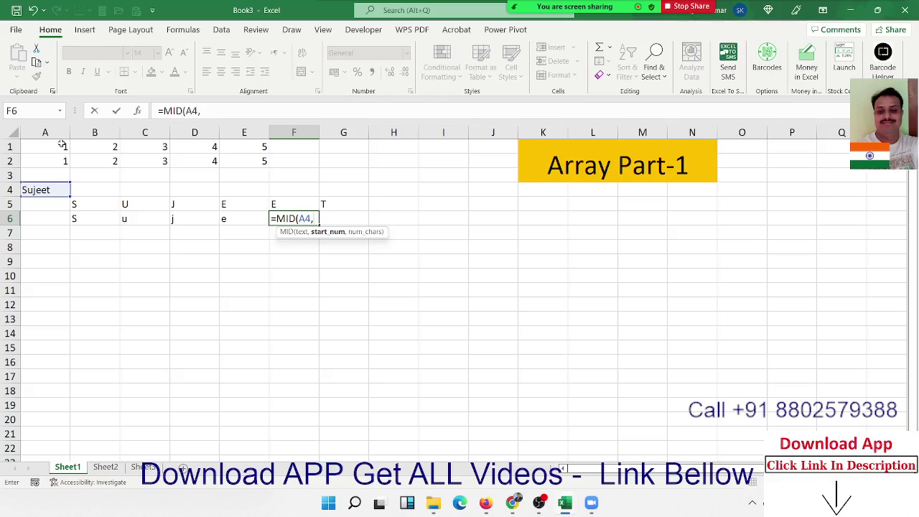
{"action": "type", "text": "5,1"}
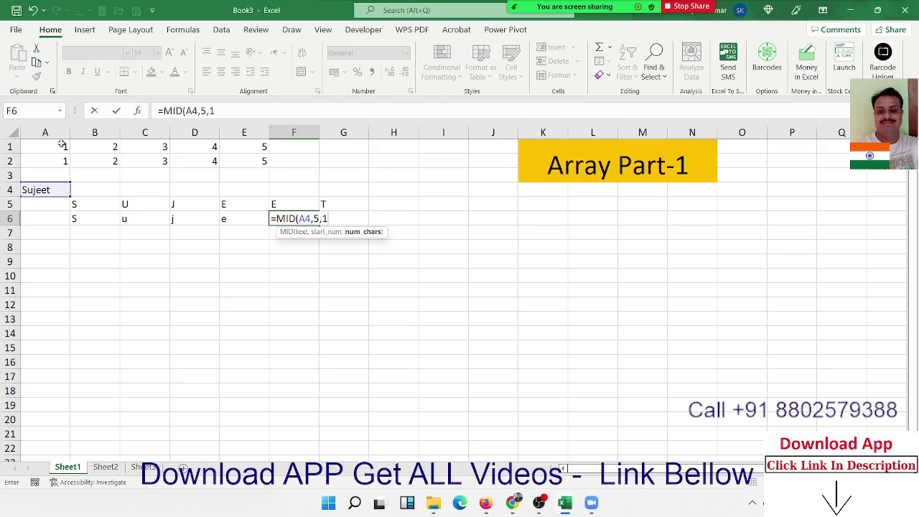
{"action": "key", "text": "Return"}
{"action": "key", "text": "Right"}
{"action": "type", "text": "="}
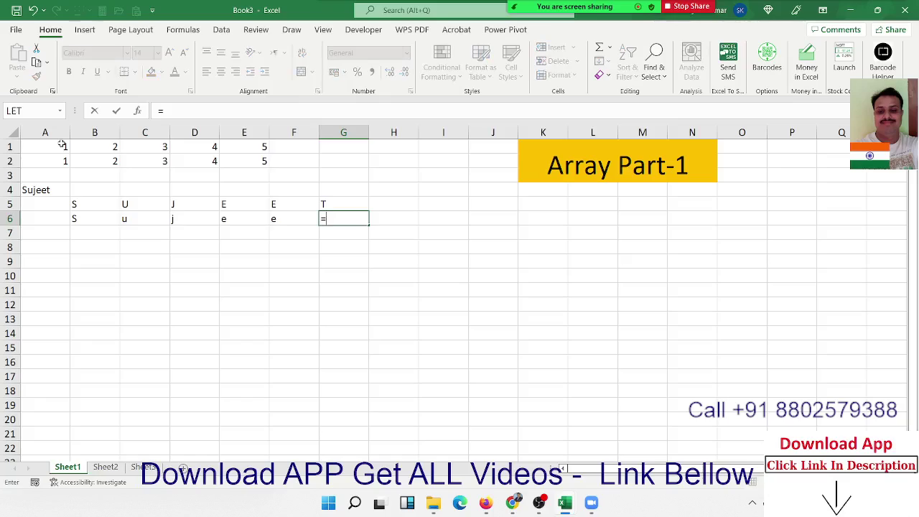
{"action": "type", "text": "mid"}
{"action": "key", "text": "Tab"}
{"action": "key", "text": "Left"}
{"action": "key", "text": "Left"}
{"action": "key", "text": "Left"}
{"action": "key", "text": "Left"}
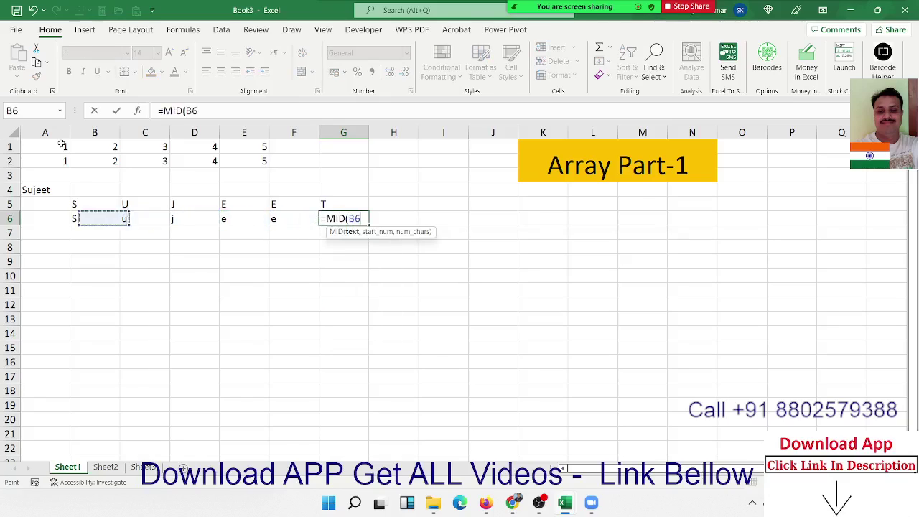
{"action": "key", "text": "Left"}
{"action": "key", "text": "Up"}
{"action": "key", "text": "Up"}
{"action": "type", "text": ","}
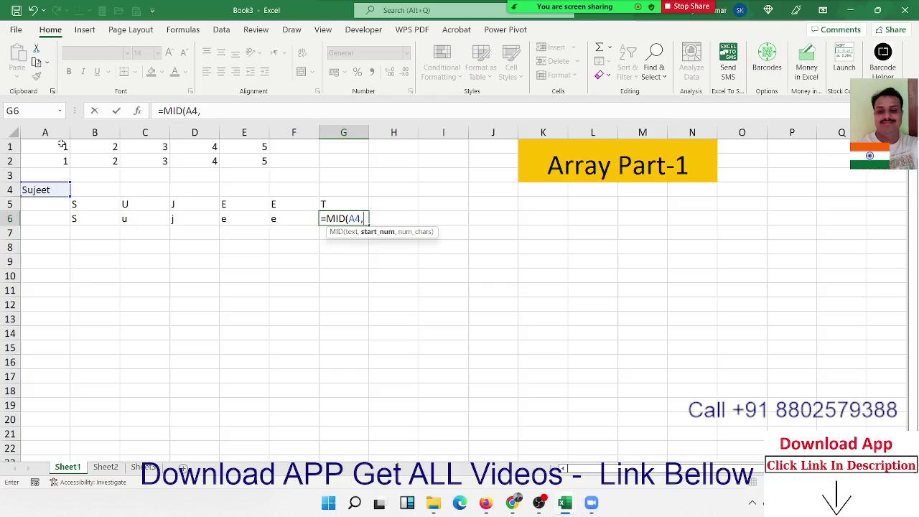
{"action": "type", "text": "6,1"}
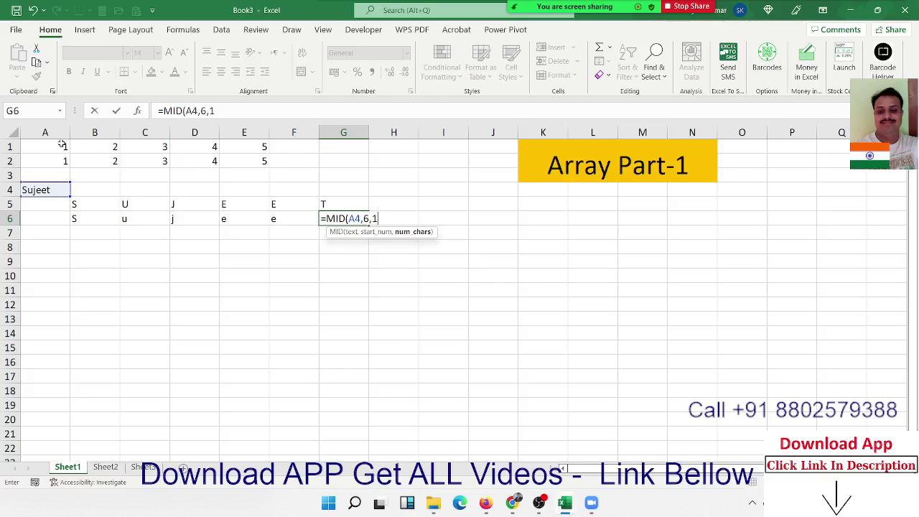
{"action": "type", "text": ")"}
{"action": "key", "text": "Return"}
{"action": "key", "text": "Up"}
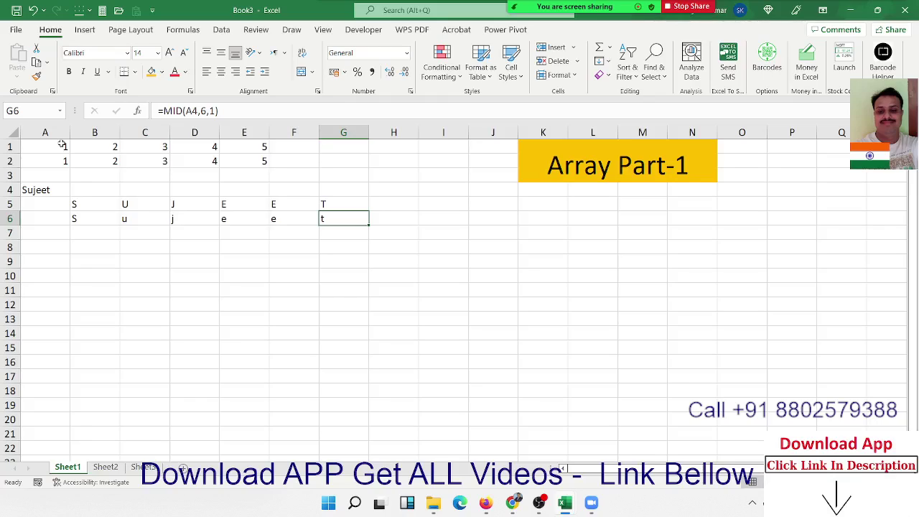
Start a MID formula in B7, abandon it, and review the row 6 results.
{"action": "key", "text": "Left"}
{"action": "key", "text": "Left"}
{"action": "key", "text": "Left"}
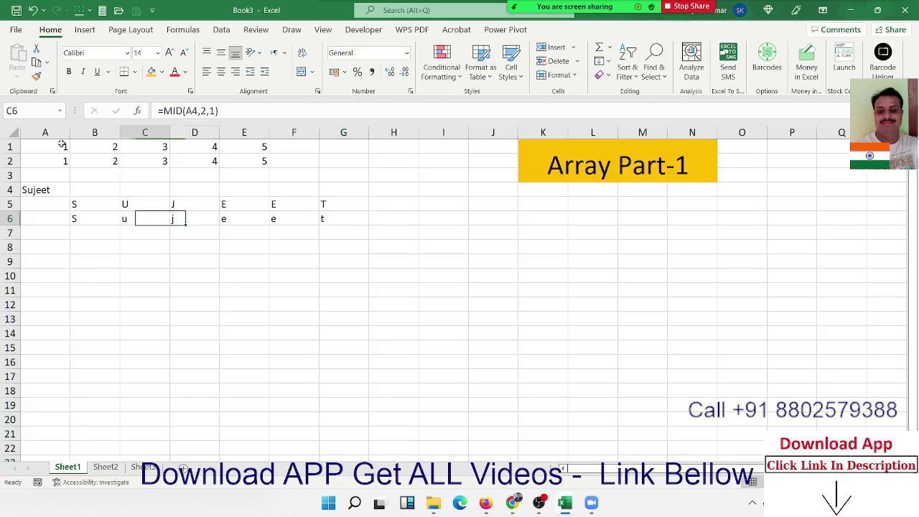
{"action": "key", "text": "Left"}
{"action": "key", "text": "Left"}
{"action": "key", "text": "Left"}
{"action": "key", "text": "Down"}
{"action": "key", "text": "Right"}
{"action": "type", "text": "="}
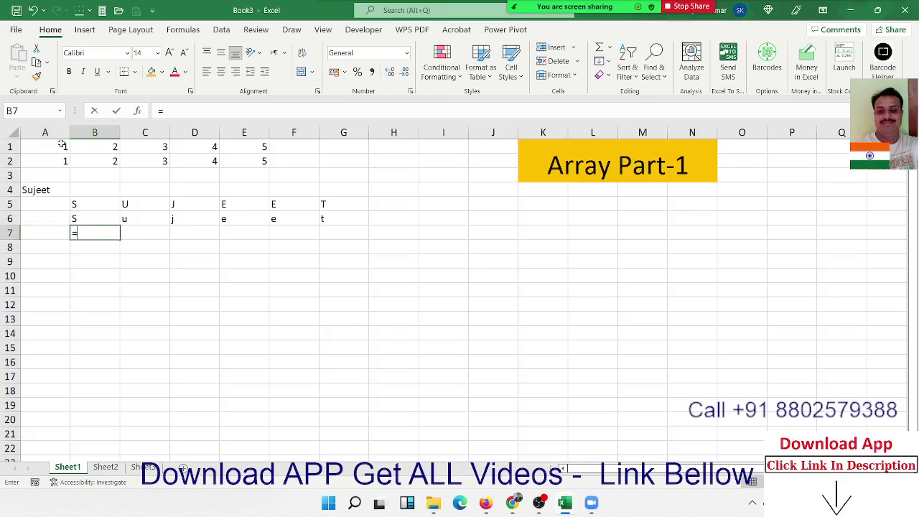
{"action": "type", "text": "mid"}
{"action": "key", "text": "Escape"}
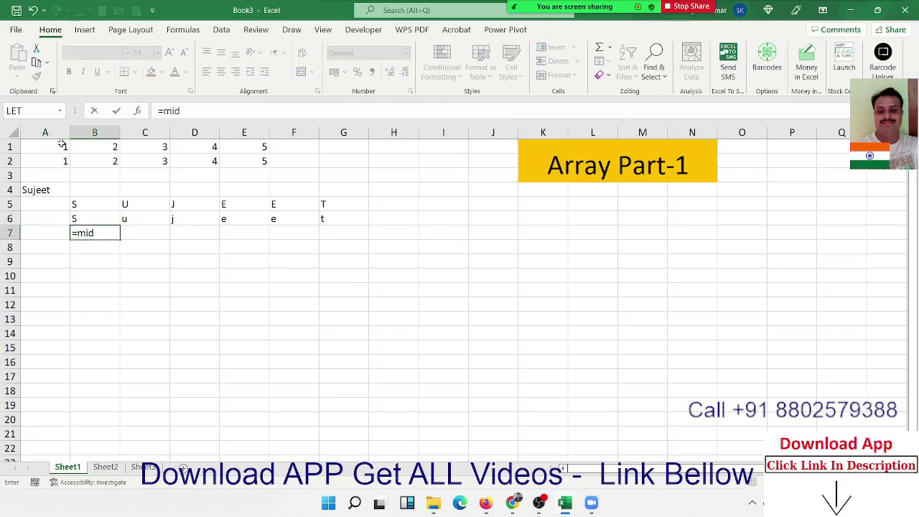
{"action": "key", "text": "Escape"}
{"action": "key", "text": "Up"}
{"action": "key", "text": "Right"}
{"action": "key", "text": "Right"}
{"action": "key", "text": "Right"}
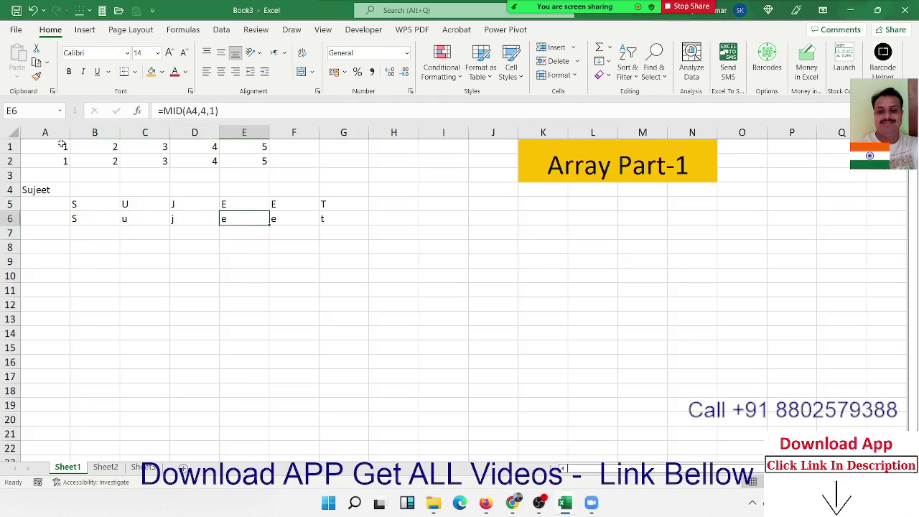
{"action": "key", "text": "Right"}
Review the numbers in row 1 and the array constant in A2, then return to row 6.
{"action": "key", "text": "Up"}
{"action": "key", "text": "Up"}
{"action": "key", "text": "Up"}
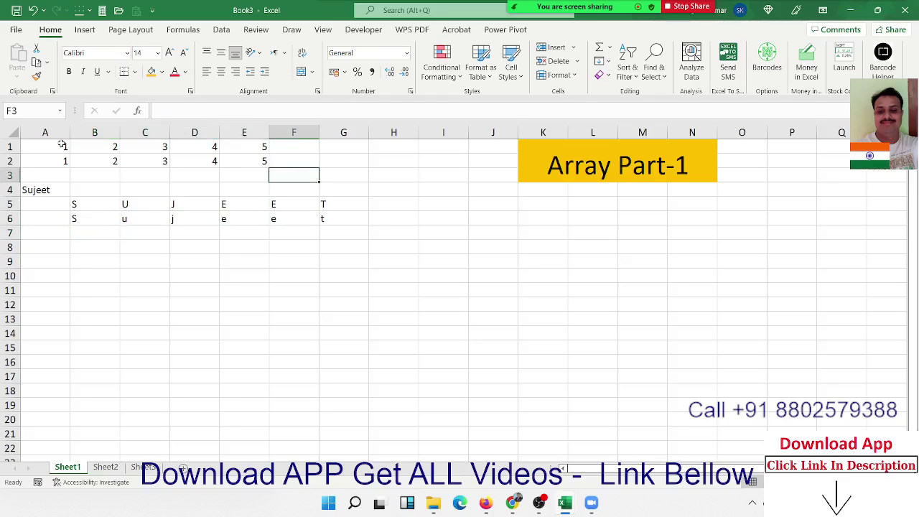
{"action": "key", "text": "Left"}
{"action": "key", "text": "Up"}
{"action": "key", "text": "Left"}
{"action": "key", "text": "Up"}
{"action": "key", "text": "Left"}
{"action": "key", "text": "Left"}
{"action": "key", "text": "Left"}
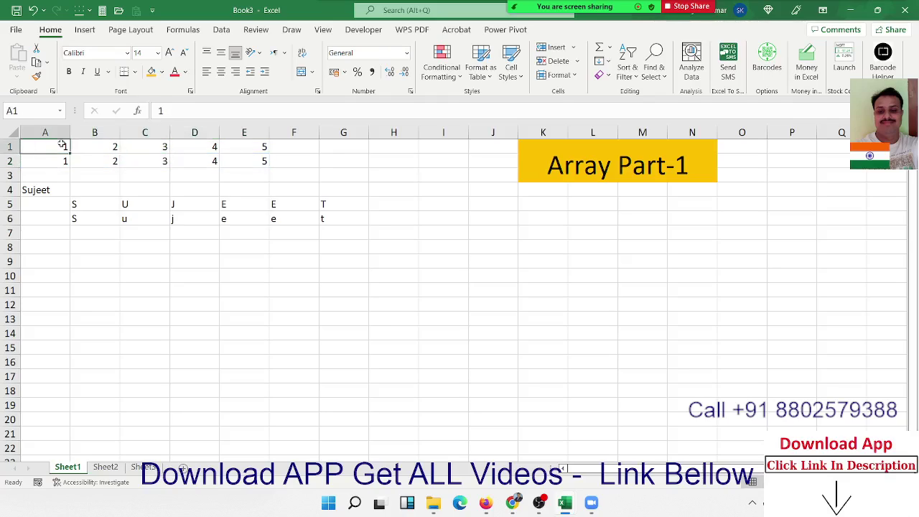
{"action": "key", "text": "Right"}
{"action": "key", "text": "Right"}
{"action": "key", "text": "Right"}
{"action": "key", "text": "Left"}
{"action": "key", "text": "Left"}
{"action": "key", "text": "Left"}
{"action": "key", "text": "Down"}
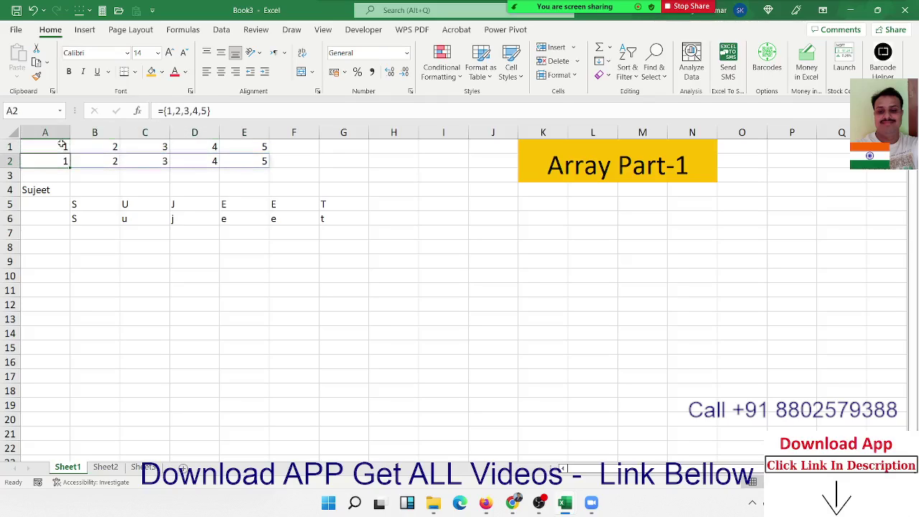
{"action": "key", "text": "Right"}
{"action": "key", "text": "Right"}
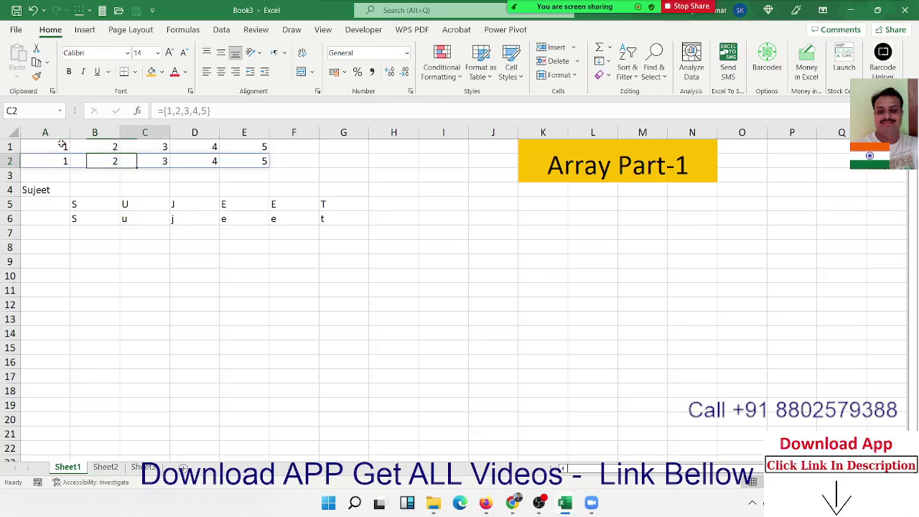
{"action": "key", "text": "Right"}
{"action": "key", "text": "Right"}
{"action": "key", "text": "Down"}
{"action": "key", "text": "Down"}
{"action": "key", "text": "Down"}
{"action": "key", "text": "Down"}
{"action": "key", "text": "Left"}
{"action": "key", "text": "Left"}
{"action": "key", "text": "Left"}
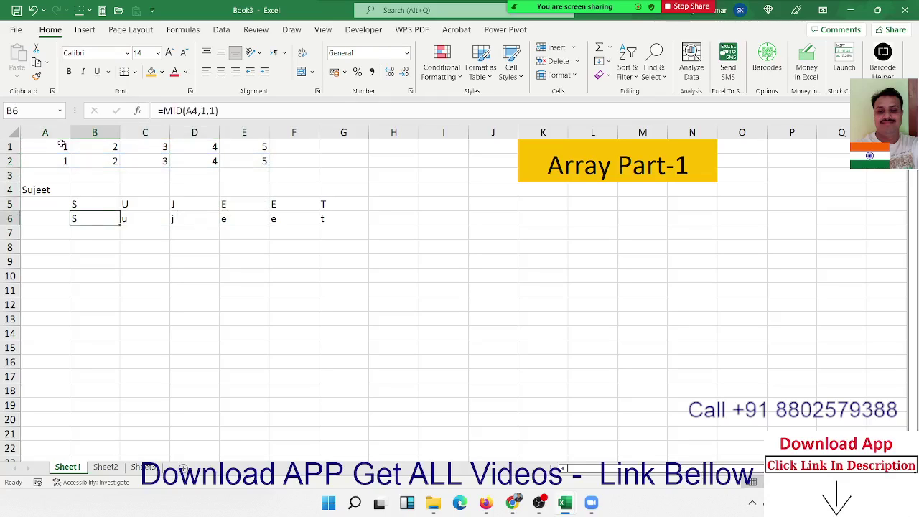
{"action": "key", "text": "Down"}
Enter =MID(A4,{1,2,3,4,5,6},1) in B7 so the name's six letters spill across B7:G7.
{"action": "type", "text": "=mid"}
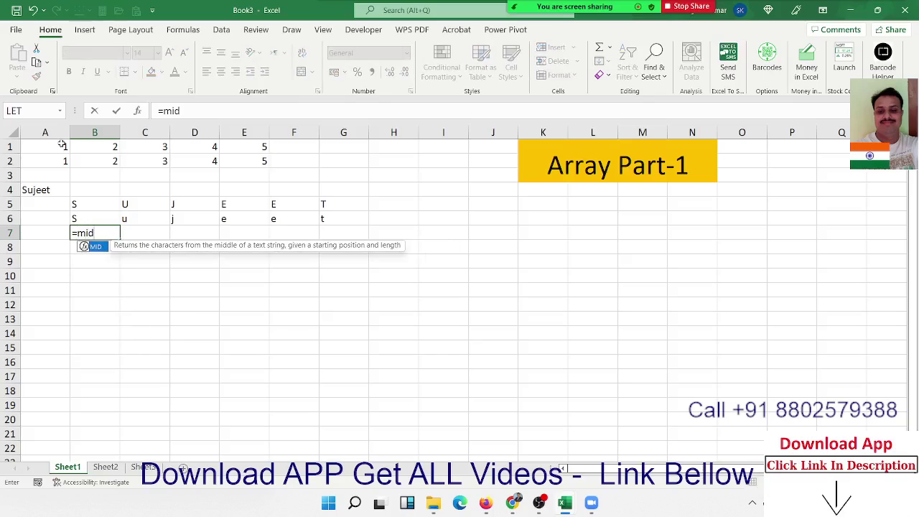
{"action": "key", "text": "Tab"}
{"action": "key", "text": "Left"}
{"action": "key", "text": "Up"}
{"action": "key", "text": "Up"}
{"action": "key", "text": "Up"}
{"action": "type", "text": ","}
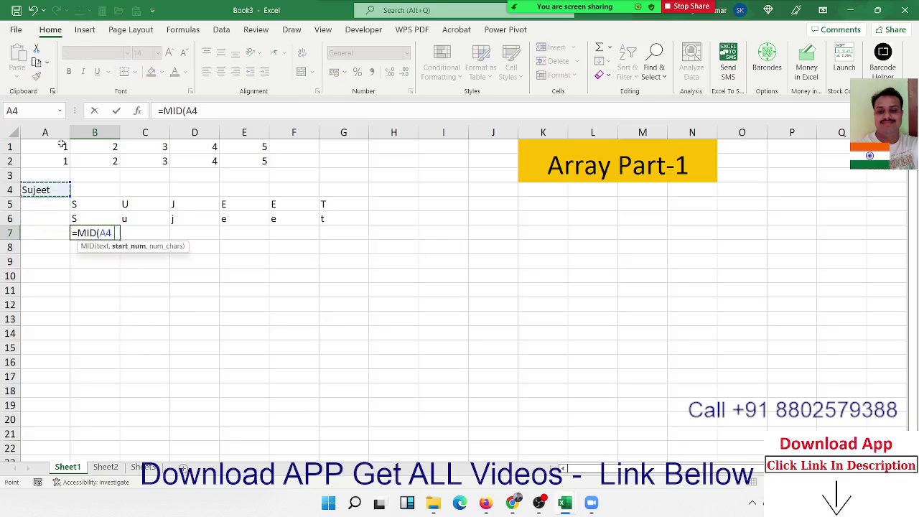
{"action": "type", "text": "{"}
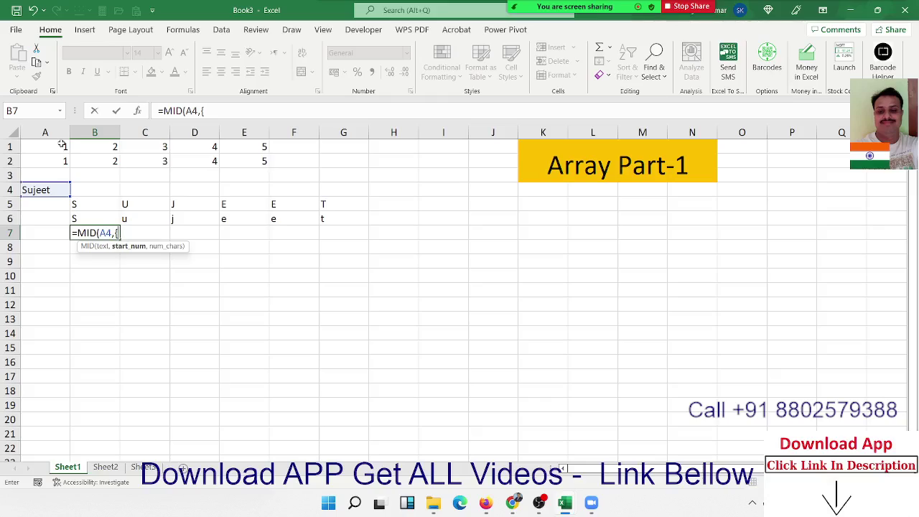
{"action": "type", "text": "1,2,3,4,"}
{"action": "type", "text": "5,6}"}
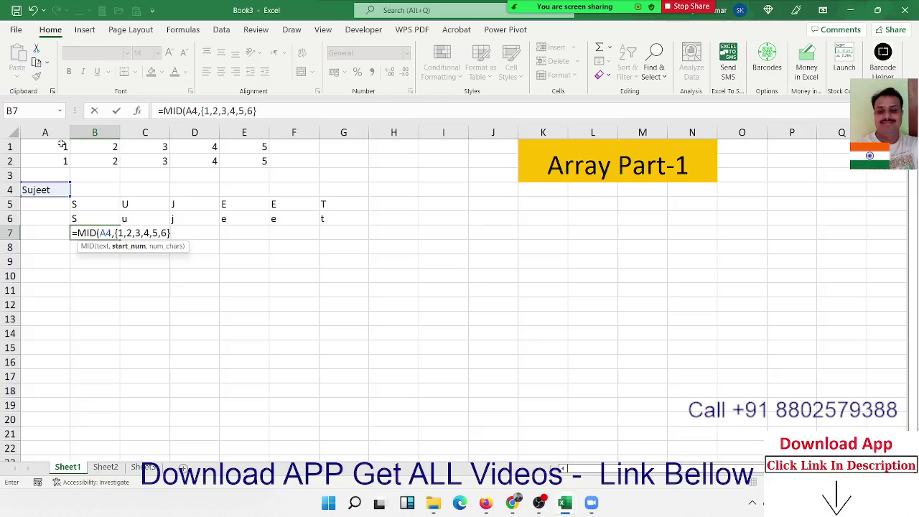
{"action": "type", "text": ",1"}
{"action": "key", "text": "Return"}
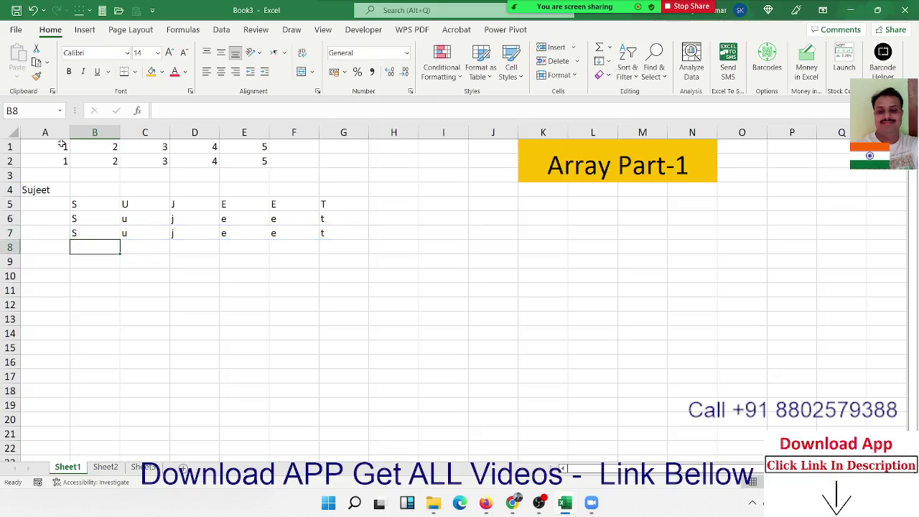
{"action": "key", "text": "Up"}
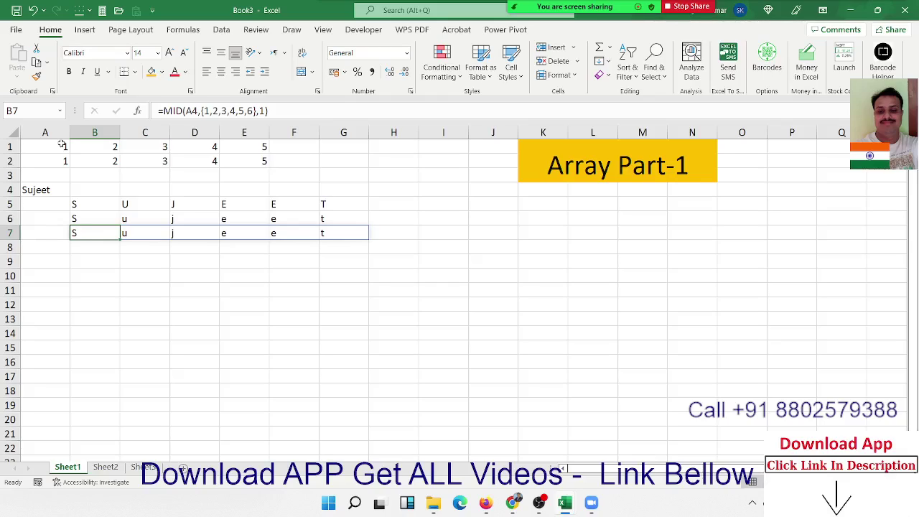
{"action": "key", "text": "Right"}
{"action": "key", "text": "Right"}
{"action": "key", "text": "Right"}
{"action": "key", "text": "Right"}
{"action": "key", "text": "Right"}
{"action": "key", "text": "Left"}
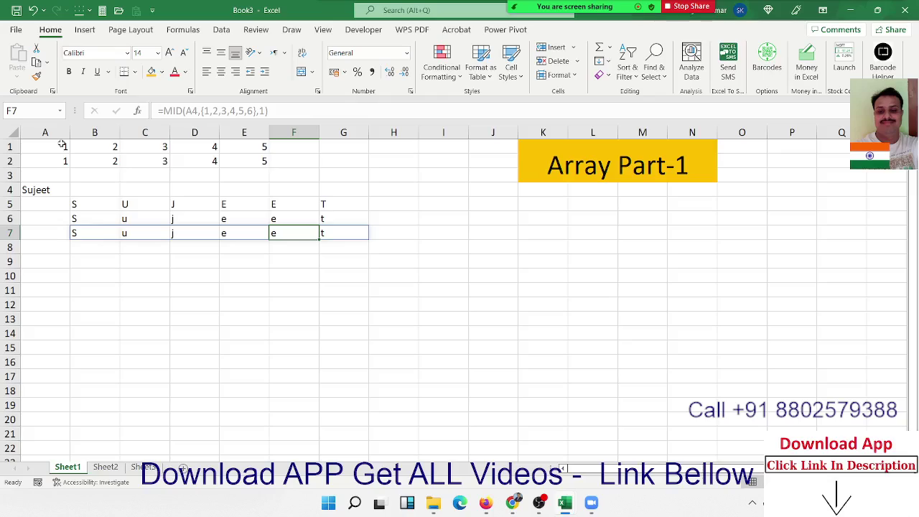
{"action": "key", "text": "Left"}
{"action": "key", "text": "Left"}
{"action": "key", "text": "Left"}
{"action": "key", "text": "Left"}
{"action": "key", "text": "Down"}
{"action": "key", "text": "Down"}
{"action": "key", "text": "Down"}
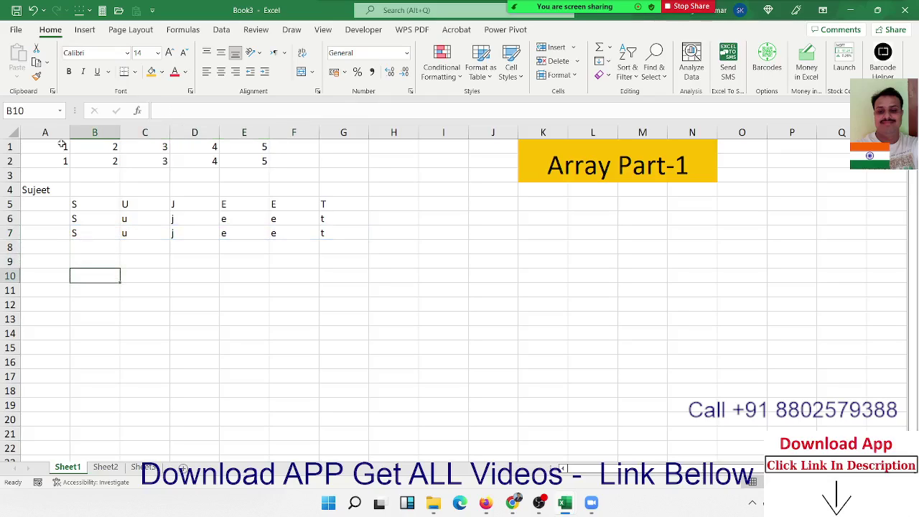
Enter 78, 98, 98, 58 and 98 across B10:F10.
{"action": "type", "text": "78"}
{"action": "key", "text": "Tab"}
{"action": "type", "text": "98"}
{"action": "key", "text": "Tab"}
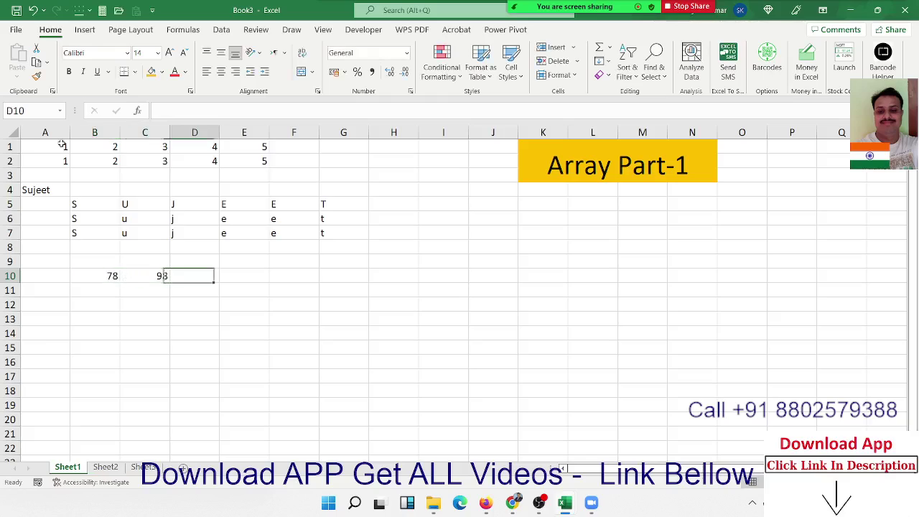
{"action": "type", "text": "98"}
{"action": "key", "text": "Tab"}
{"action": "type", "text": "58"}
{"action": "key", "text": "Tab"}
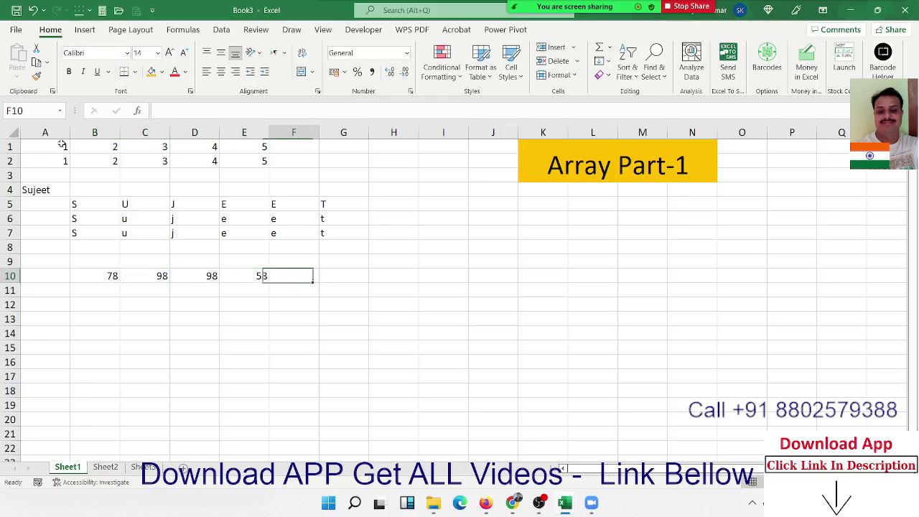
{"action": "type", "text": "98"}
{"action": "key", "text": "Tab"}
Add the notes x3, +100 (as text), /5 and 10% down G11:G14.
{"action": "key", "text": "Down"}
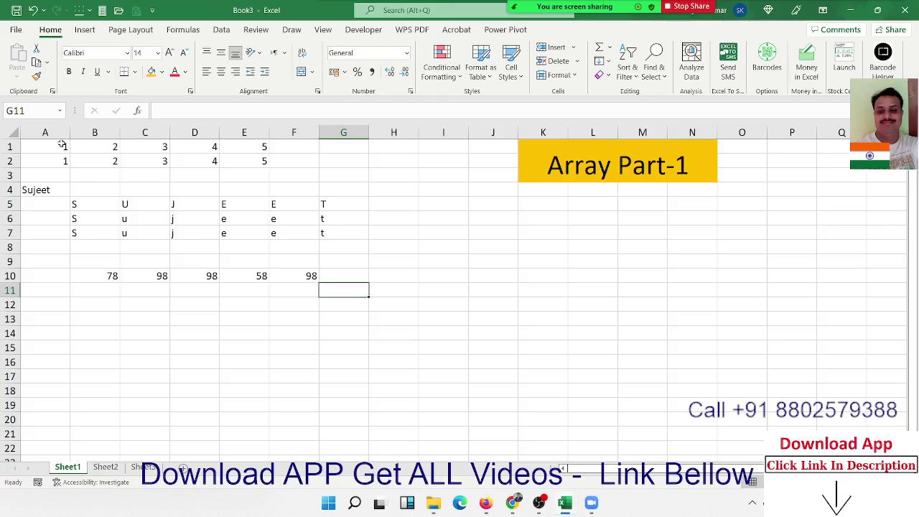
{"action": "type", "text": "x3"}
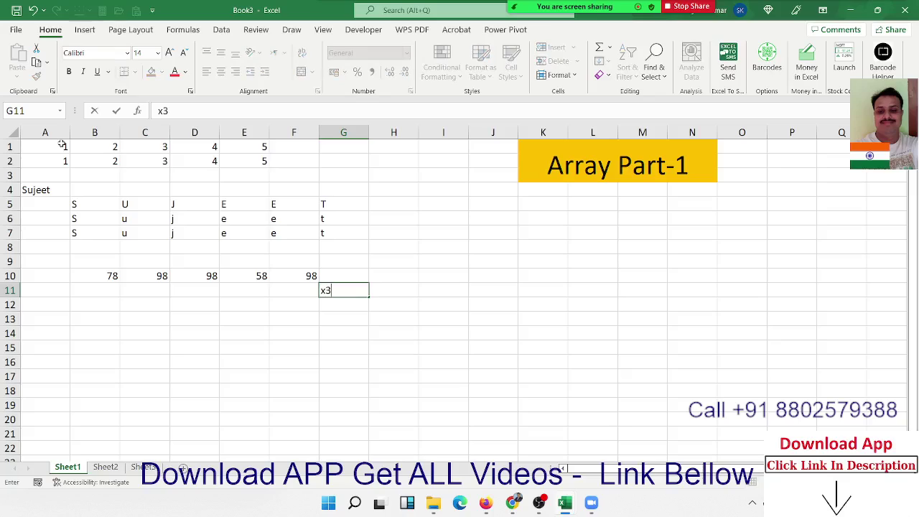
{"action": "key", "text": "Return"}
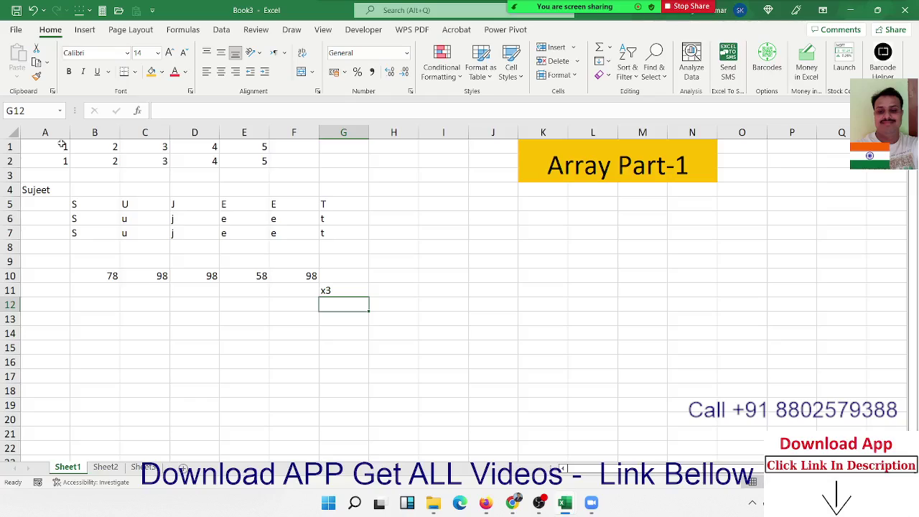
{"action": "type", "text": "+"}
{"action": "key", "text": "BackSpace"}
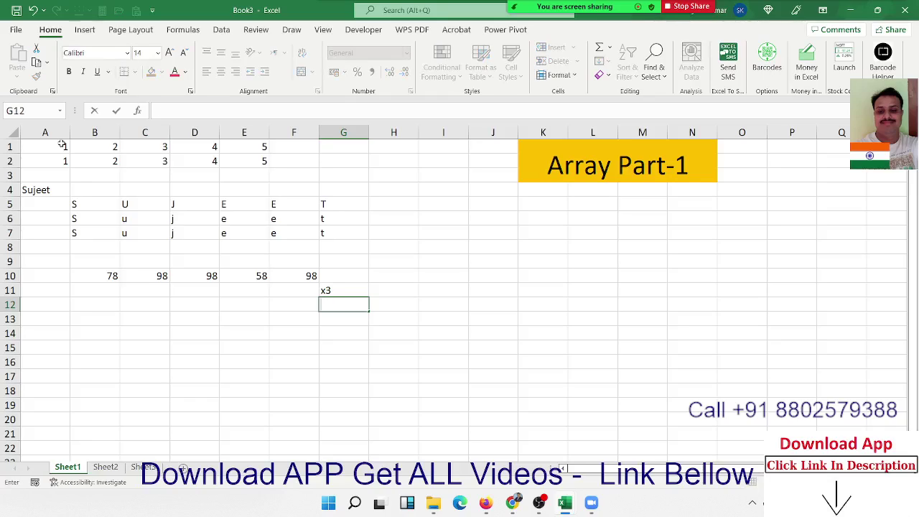
{"action": "type", "text": "'+100"}
{"action": "key", "text": "Return"}
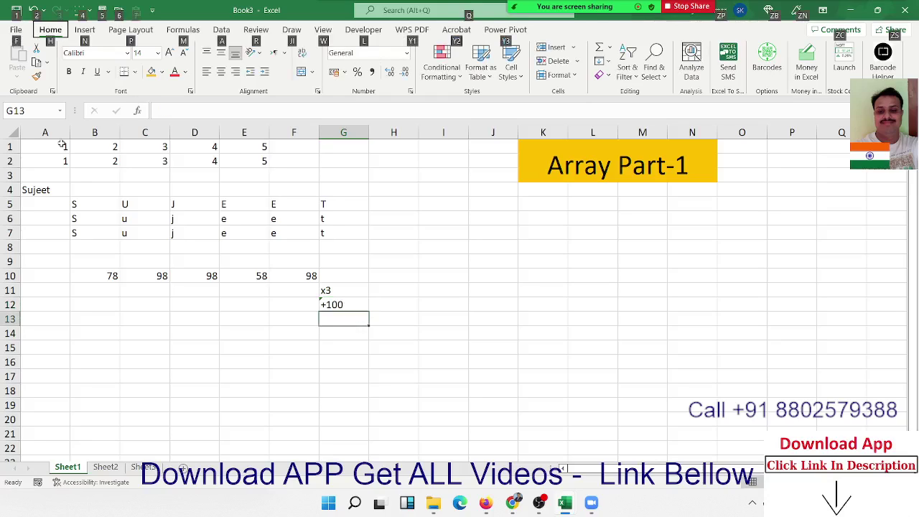
{"action": "double_click", "coordinate": [329, 323]}
{"action": "type", "text": "/5"}
{"action": "key", "text": "Return"}
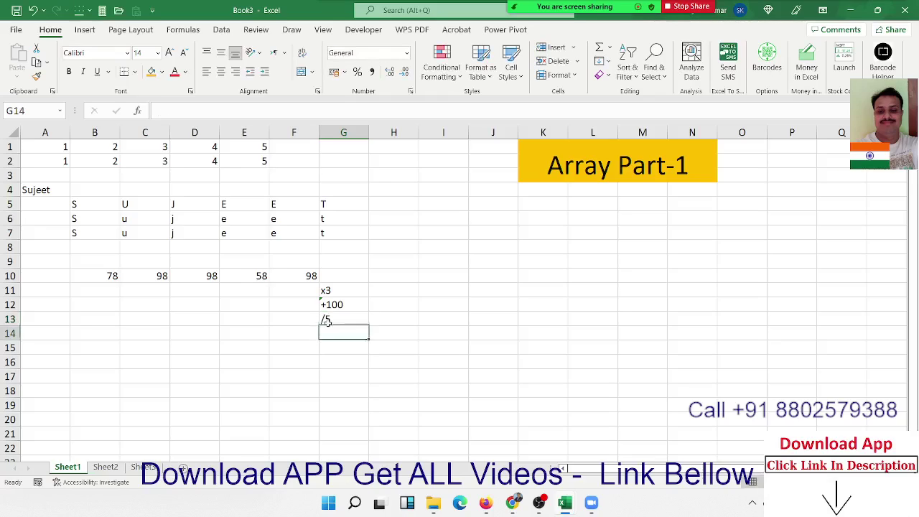
{"action": "type", "text": "10"}
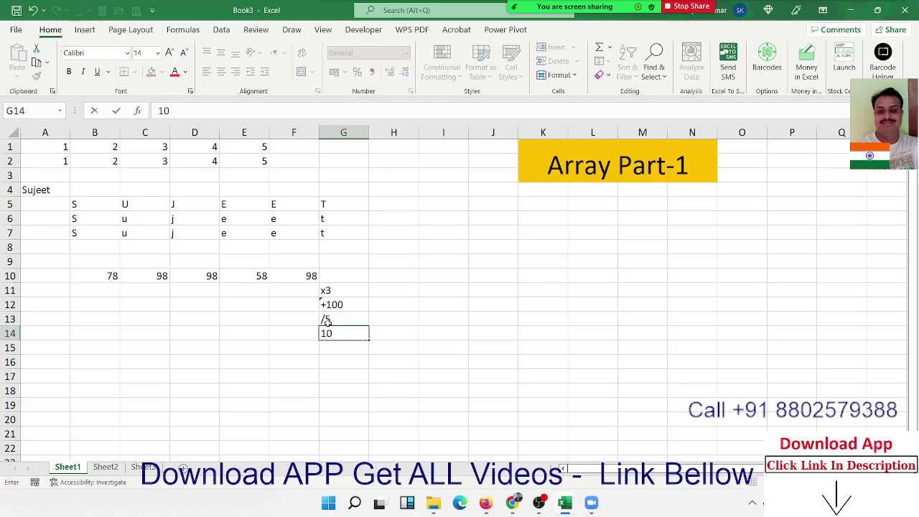
{"action": "type", "text": "%"}
{"action": "key", "text": "Return"}
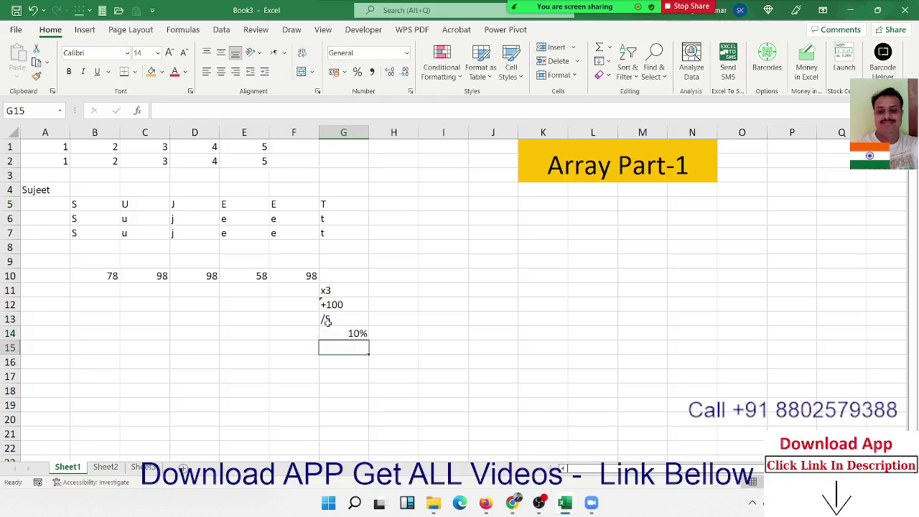
Put =B10*3 in B11 and fill it right across row 11.
{"action": "left_click", "coordinate": [101, 290]}
{"action": "type", "text": "="}
{"action": "key", "text": "Up"}
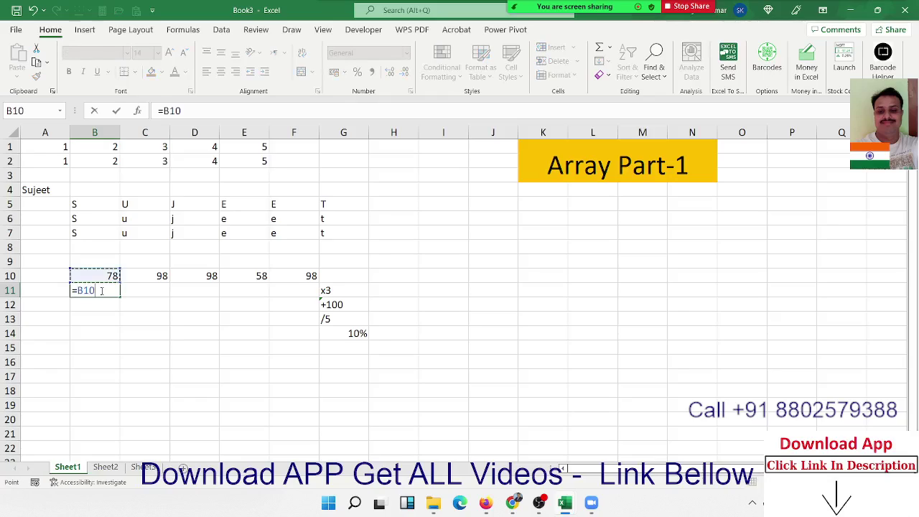
{"action": "type", "text": "*"}
{"action": "type", "text": "3"}
{"action": "key", "text": "ctrl+Return"}
{"action": "key", "text": "shift+Right"}
{"action": "key", "text": "shift+Right"}
{"action": "key", "text": "shift+Right"}
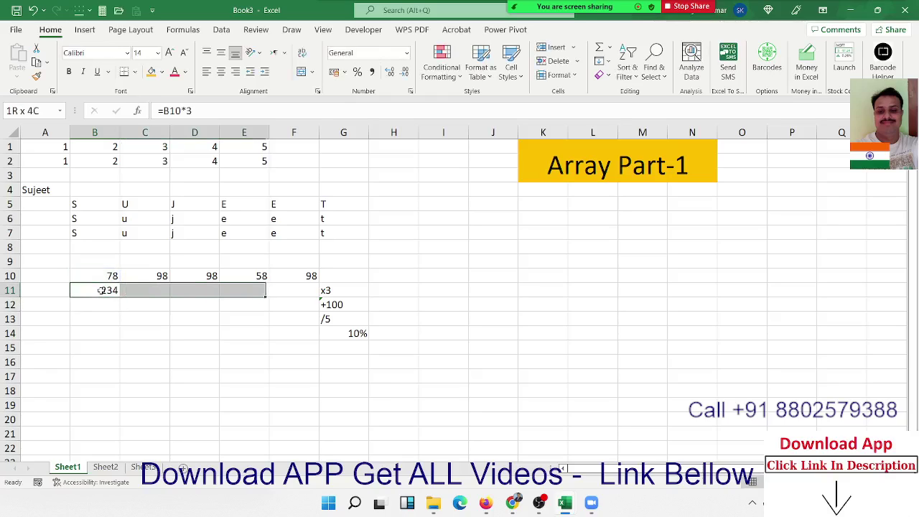
{"action": "key", "text": "shift+Right"}
{"action": "key", "text": "ctrl+r"}
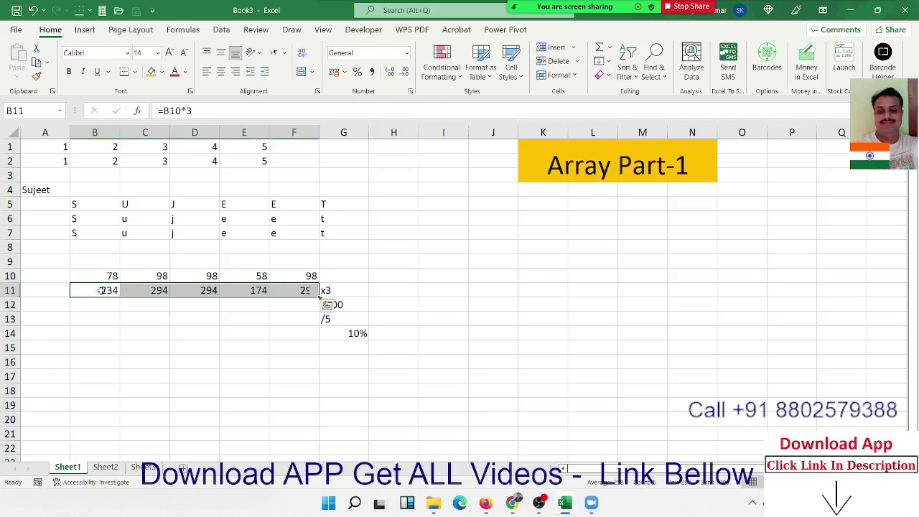
Put =B11+100 in B12 and fill it right across row 12.
{"action": "key", "text": "Down"}
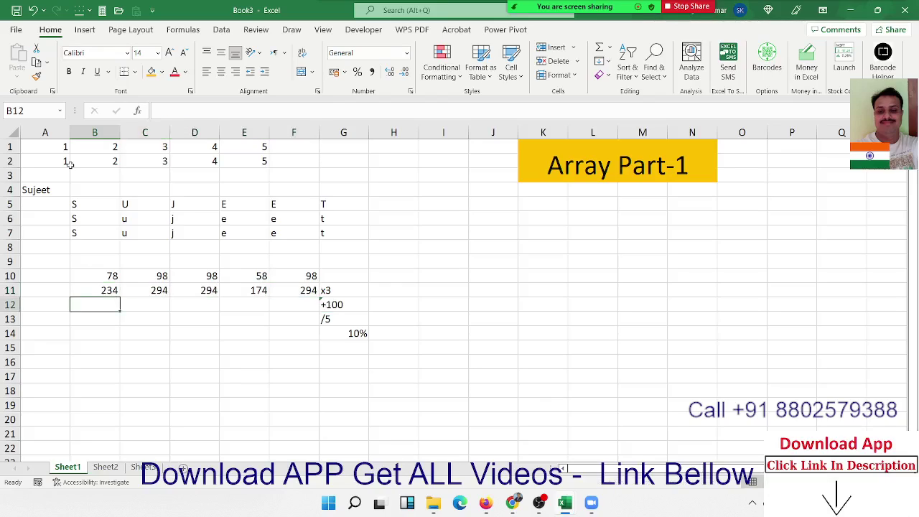
{"action": "type", "text": "="}
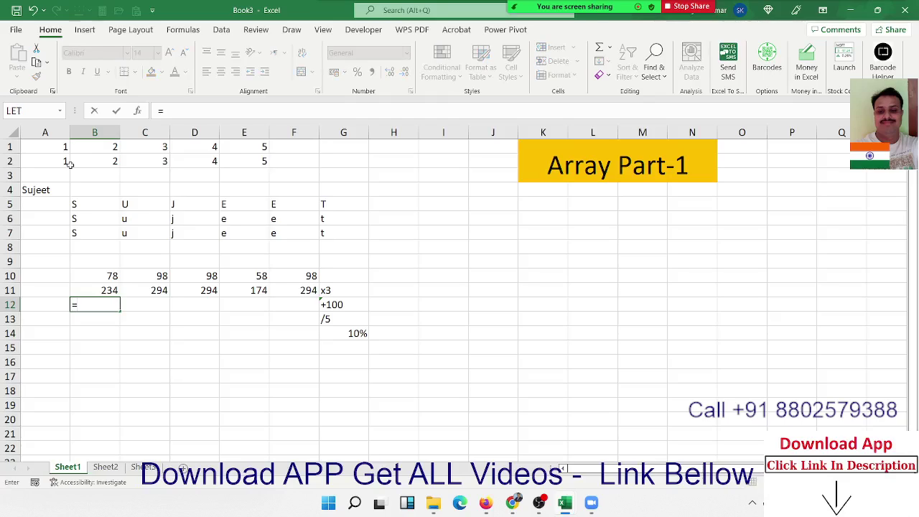
{"action": "key", "text": "Up"}
{"action": "type", "text": "+1"}
{"action": "key", "text": "Return"}
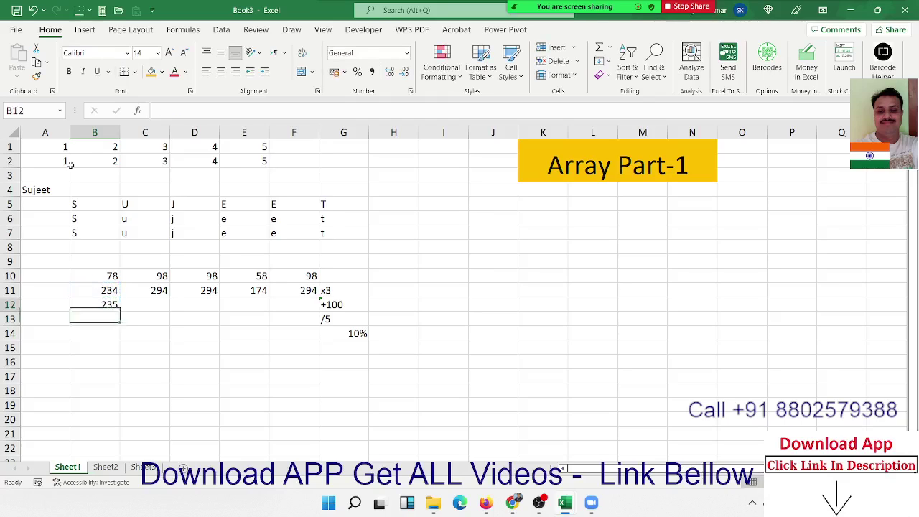
{"action": "key", "text": "Up"}
{"action": "key", "text": "F2"}
{"action": "type", "text": "=B11+100"}
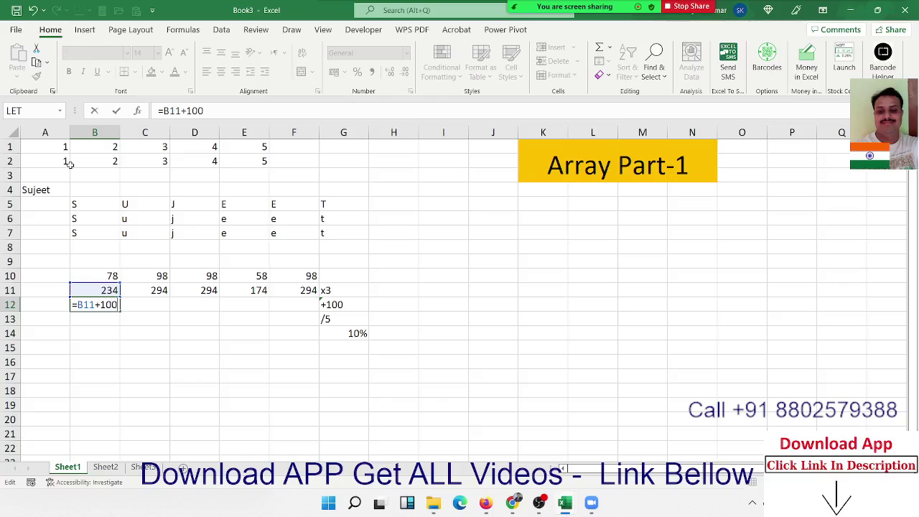
{"action": "key", "text": "ctrl+Return"}
{"action": "key", "text": "shift+Right"}
{"action": "key", "text": "shift+Right"}
{"action": "key", "text": "shift+Right"}
{"action": "key", "text": "shift+Right"}
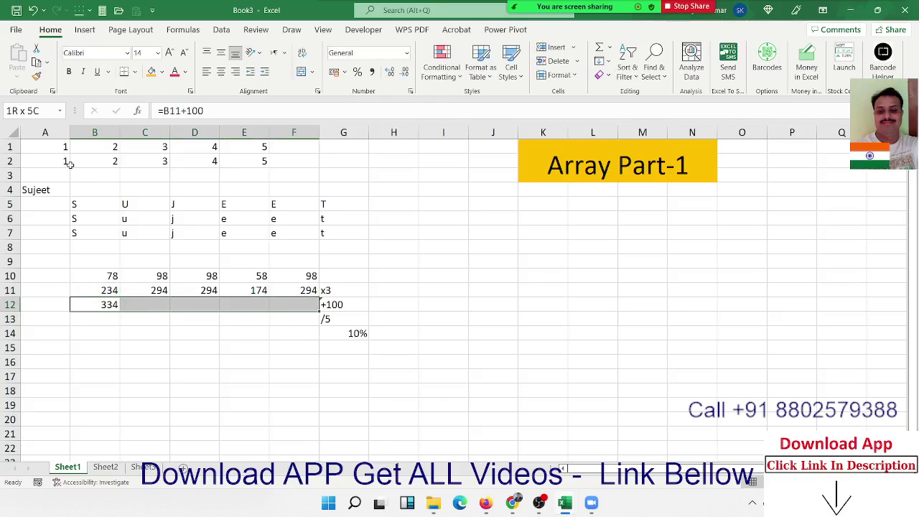
{"action": "key", "text": "ctrl+r"}
Put =B12/5 in B13 and fill it right across row 13.
{"action": "key", "text": "Down"}
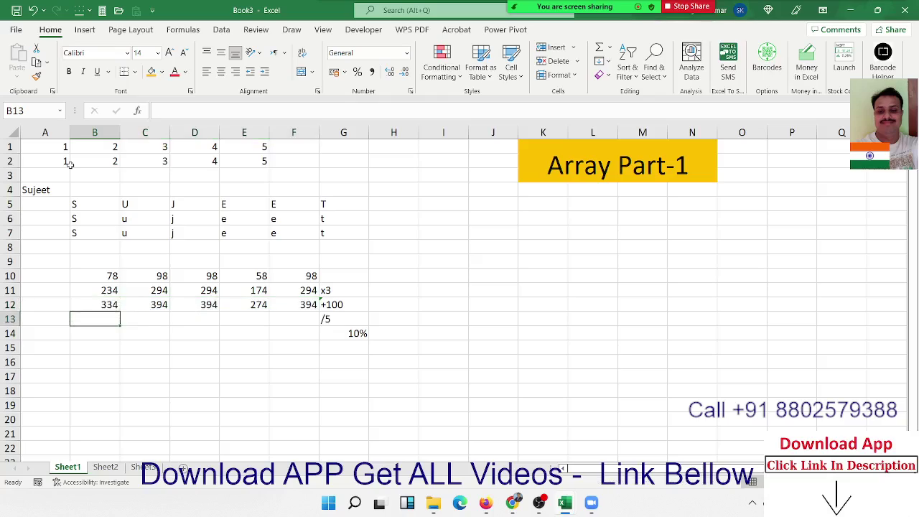
{"action": "type", "text": "="}
{"action": "key", "text": "Up"}
{"action": "type", "text": "/8"}
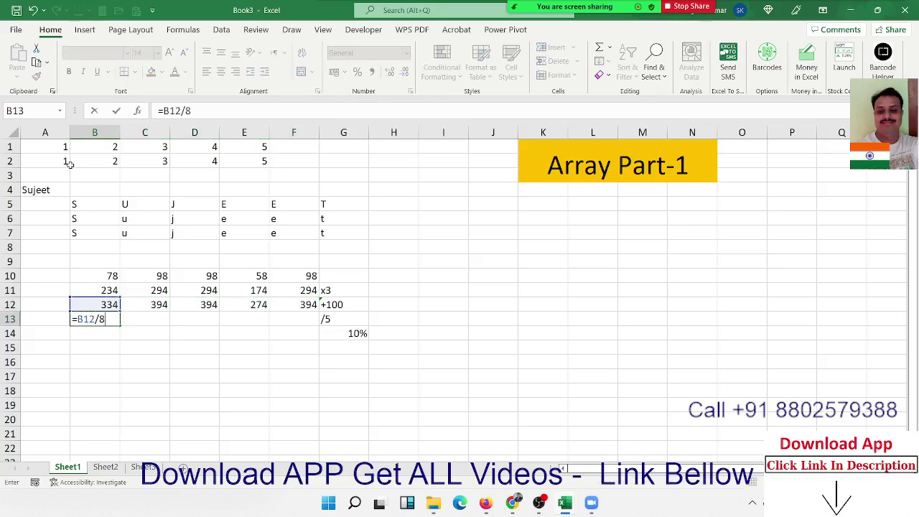
{"action": "key", "text": "BackSpace"}
{"action": "type", "text": "5"}
{"action": "key", "text": "ctrl+Return"}
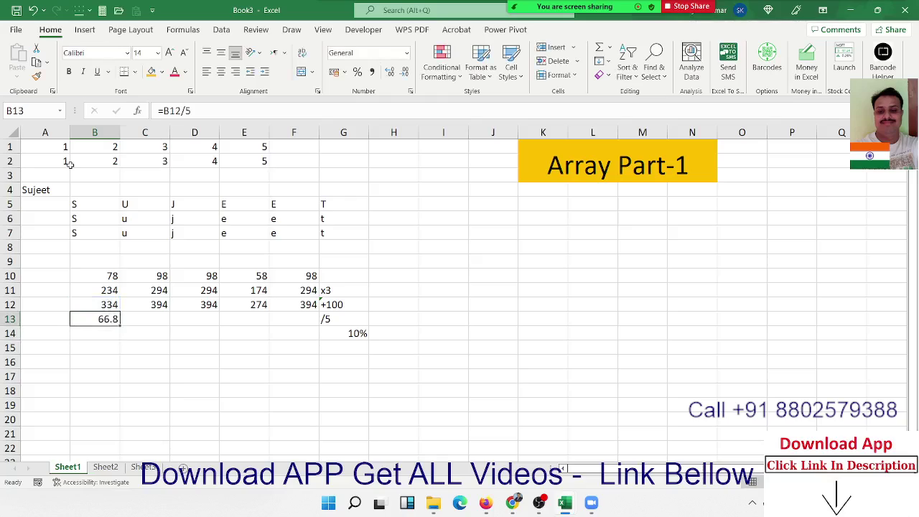
{"action": "key", "text": "shift+Right"}
{"action": "key", "text": "shift+Right"}
{"action": "key", "text": "shift+Right"}
{"action": "key", "text": "shift+Right"}
{"action": "key", "text": "ctrl+r"}
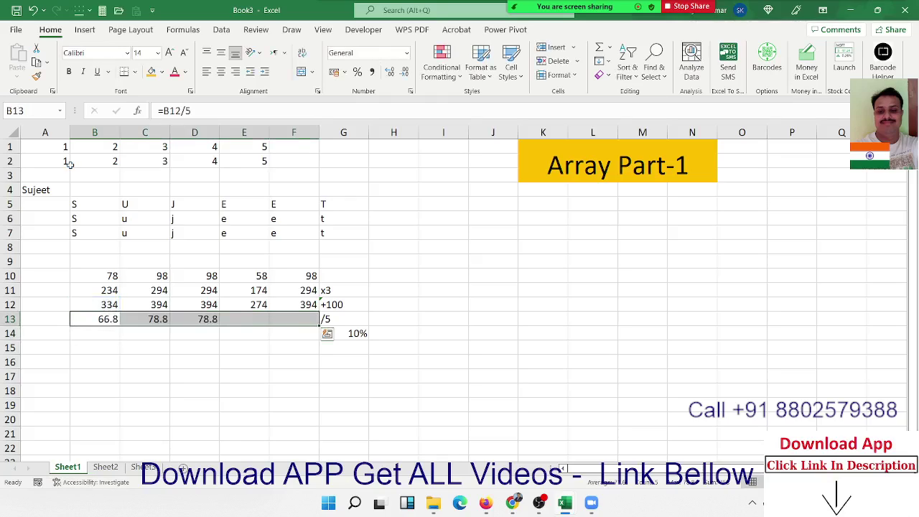
Put =B13*10% in B14 and fill it right to F14, giving 6.68, 7.88, 7.88, 5.48, 7.88.
{"action": "key", "text": "Up"}
{"action": "key", "text": "Up"}
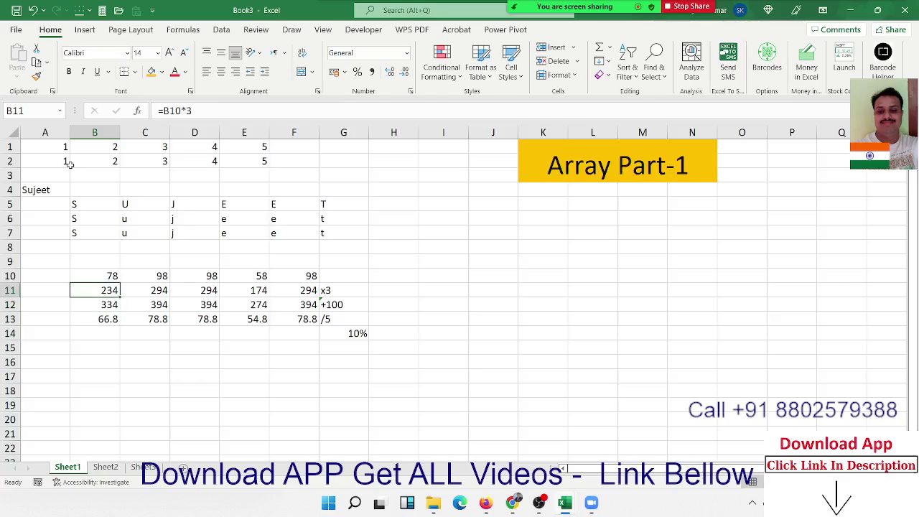
{"action": "key", "text": "Down"}
{"action": "key", "text": "Down"}
{"action": "key", "text": "Down"}
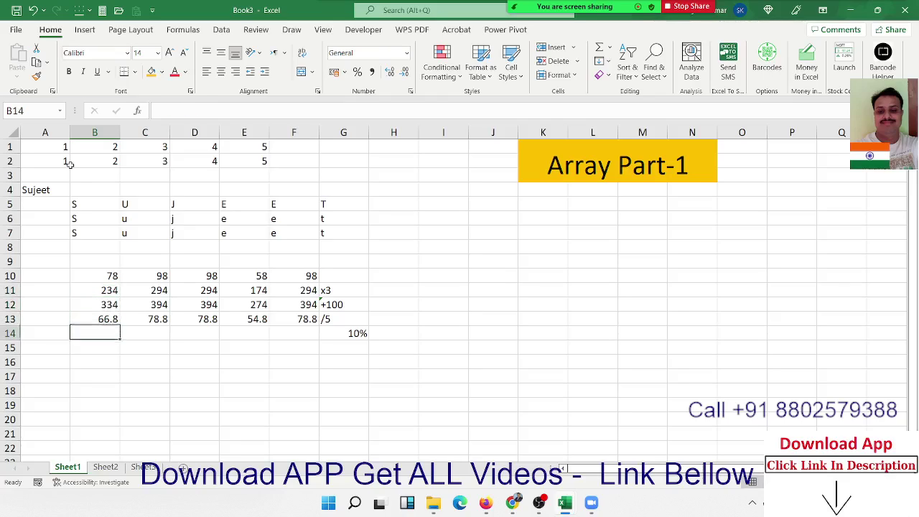
{"action": "type", "text": "="}
{"action": "key", "text": "Up"}
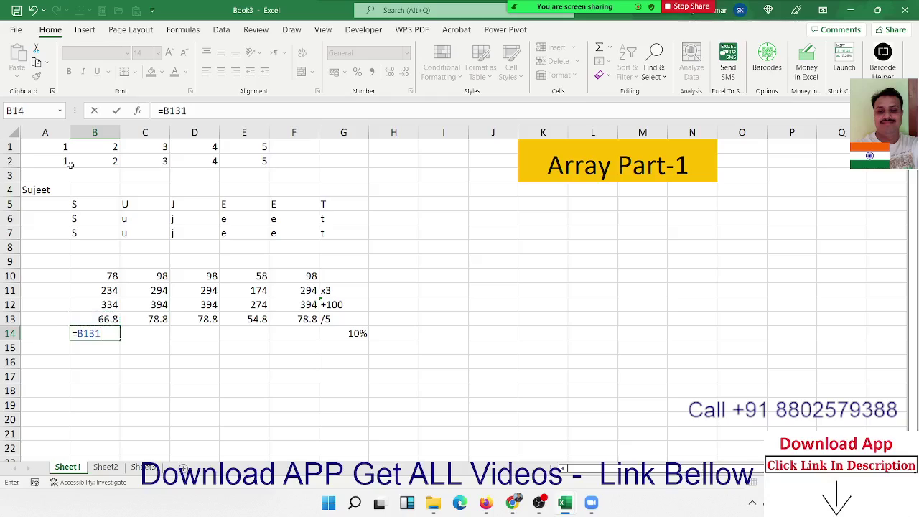
{"action": "type", "text": "*10"}
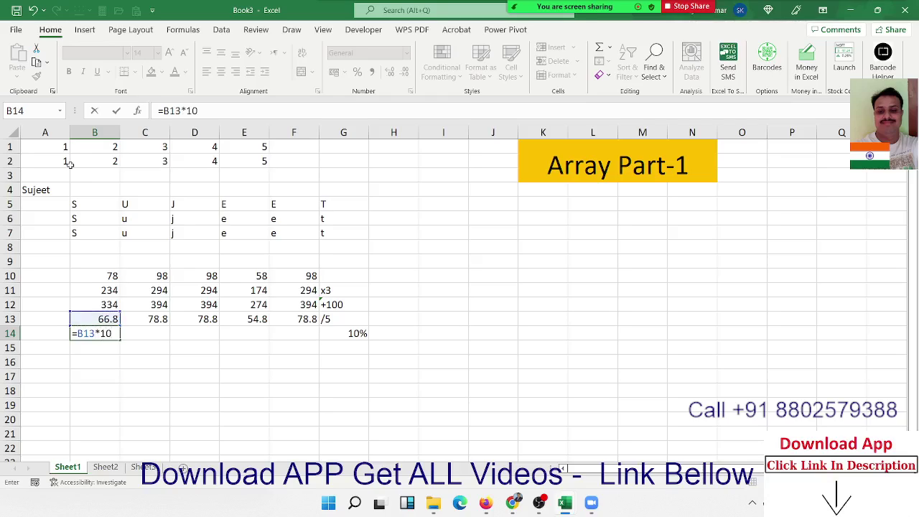
{"action": "type", "text": "%"}
{"action": "key", "text": "Return"}
{"action": "key", "text": "Up"}
{"action": "key", "text": "shift+Right"}
{"action": "key", "text": "shift+Right"}
{"action": "key", "text": "shift+Right"}
{"action": "key", "text": "shift+Right"}
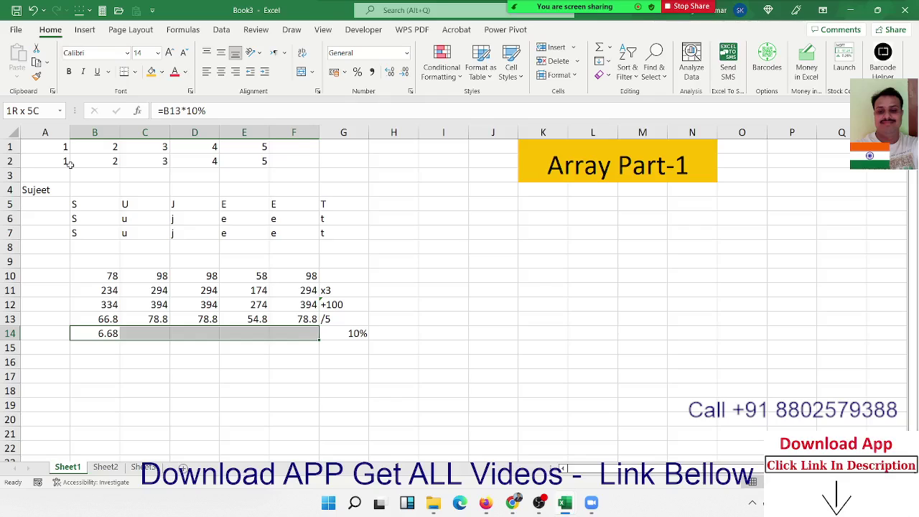
{"action": "key", "text": "ctrl+r"}
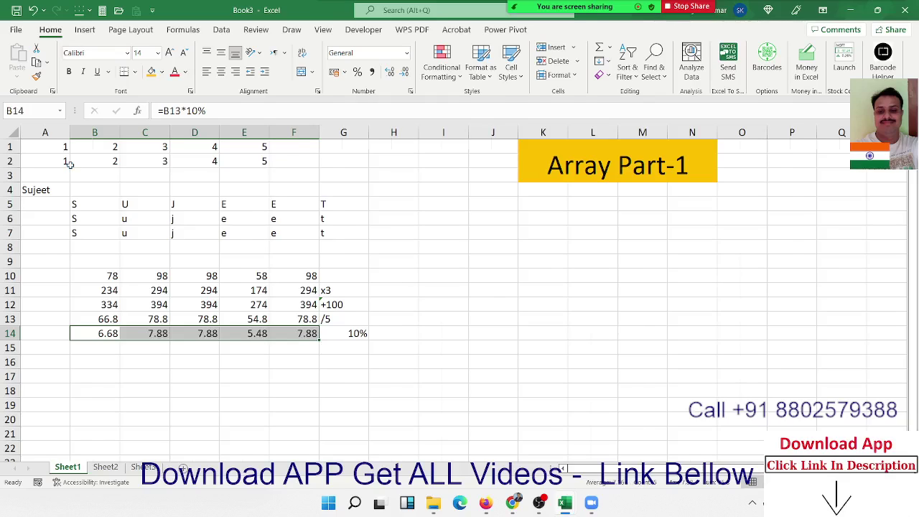
Jump around the number block with Ctrl+arrow keys, ending near F10.
{"action": "key", "text": "ctrl+Down"}
{"action": "key", "text": "ctrl+Up"}
{"action": "key", "text": "ctrl+Up"}
{"action": "key", "text": "ctrl+Up"}
{"action": "key", "text": "ctrl+Down"}
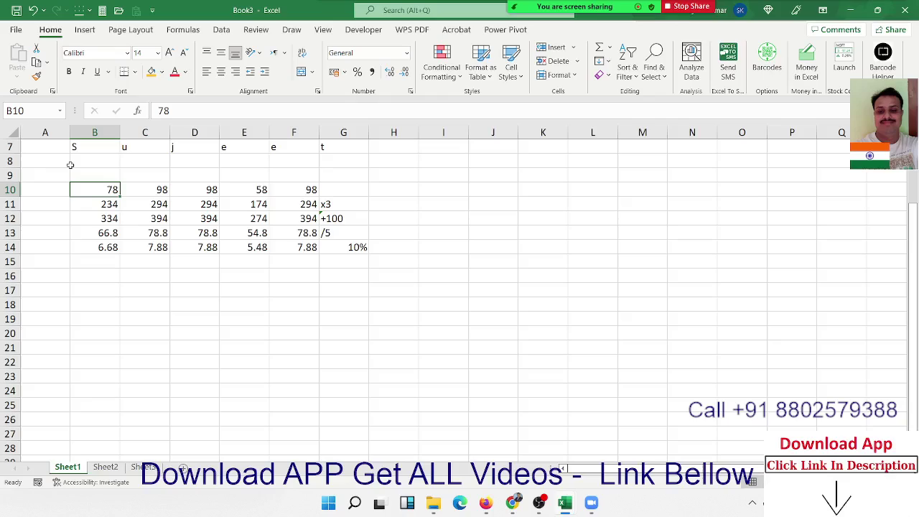
{"action": "key", "text": "Right"}
{"action": "key", "text": "Right"}
{"action": "key", "text": "Right"}
{"action": "key", "text": "Right"}
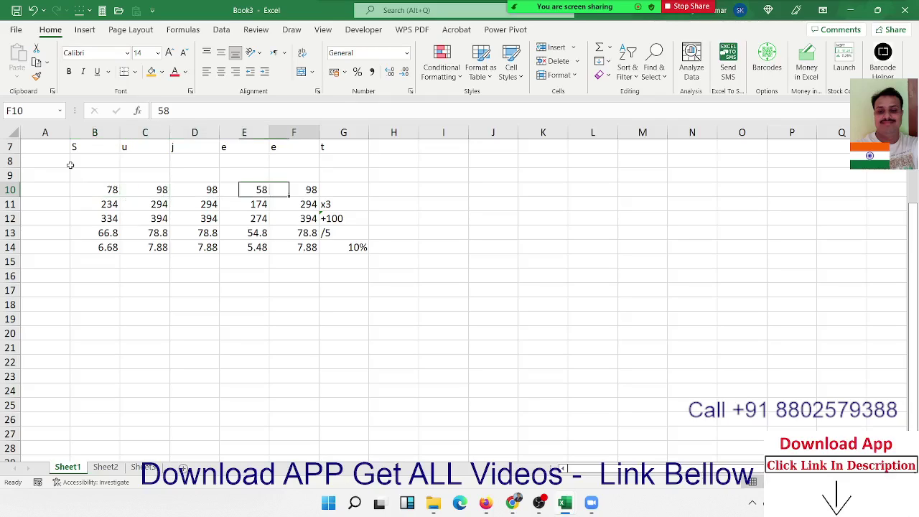
{"action": "key", "text": "Down"}
{"action": "key", "text": "Down"}
{"action": "key", "text": "Down"}
{"action": "key", "text": "Down"}
{"action": "key", "text": "Down"}
{"action": "key", "text": "Right"}
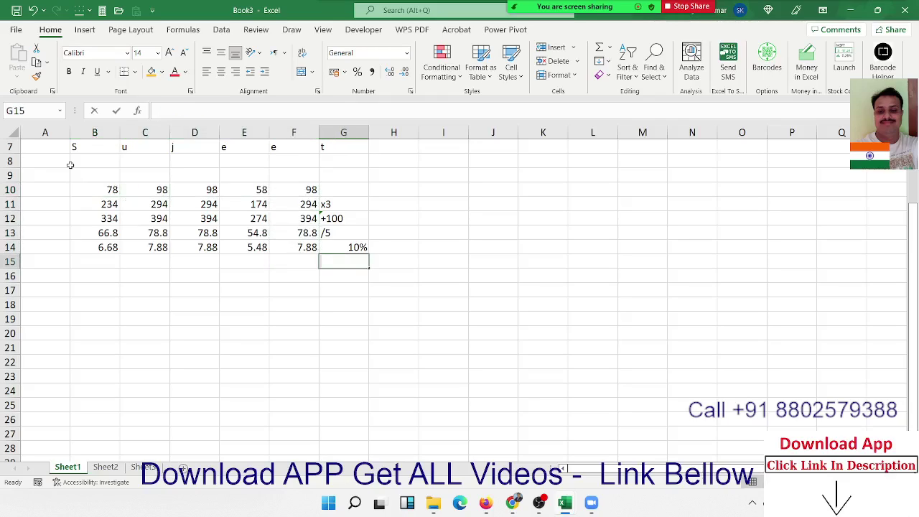
Enter =SUM(B14:F14) in G15 to total row 14 as 35.8.
{"action": "type", "text": "=sum("}
{"action": "key", "text": "Left"}
{"action": "key", "text": "Up"}
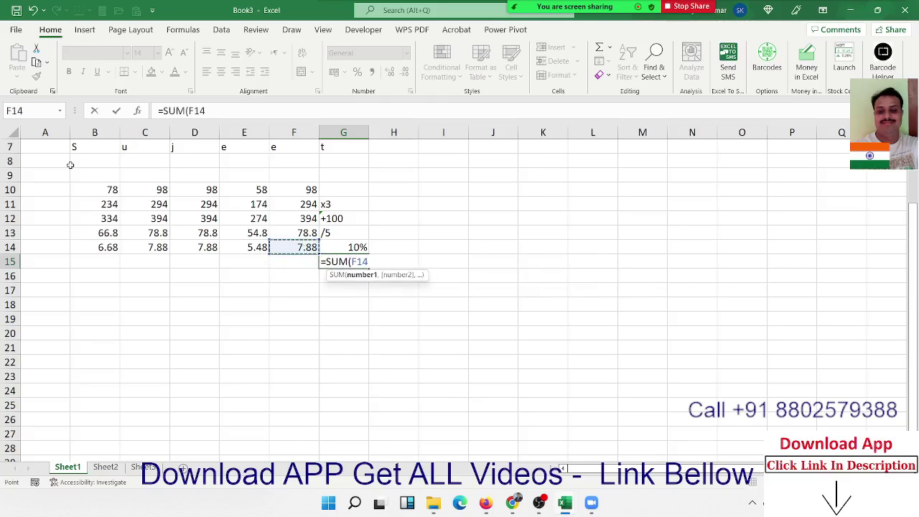
{"action": "key", "text": "shift+Left"}
{"action": "key", "text": "shift+Left"}
{"action": "key", "text": "shift+Left"}
{"action": "key", "text": "shift+Left"}
{"action": "key", "text": "ctrl+Return"}
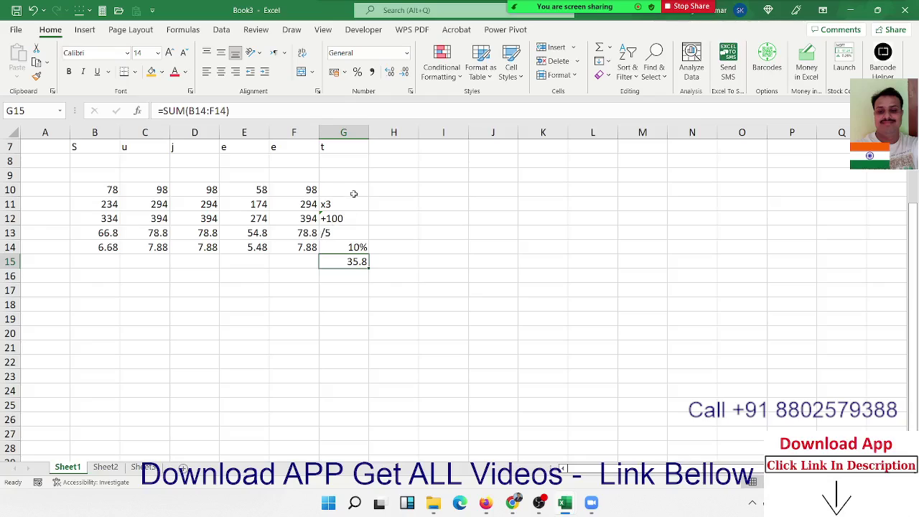
{"action": "left_click", "coordinate": [353, 194]}
Enter =SUM(B10:F10*3+100/5*10%) in G10, which returns 1300.
{"action": "type", "text": "="}
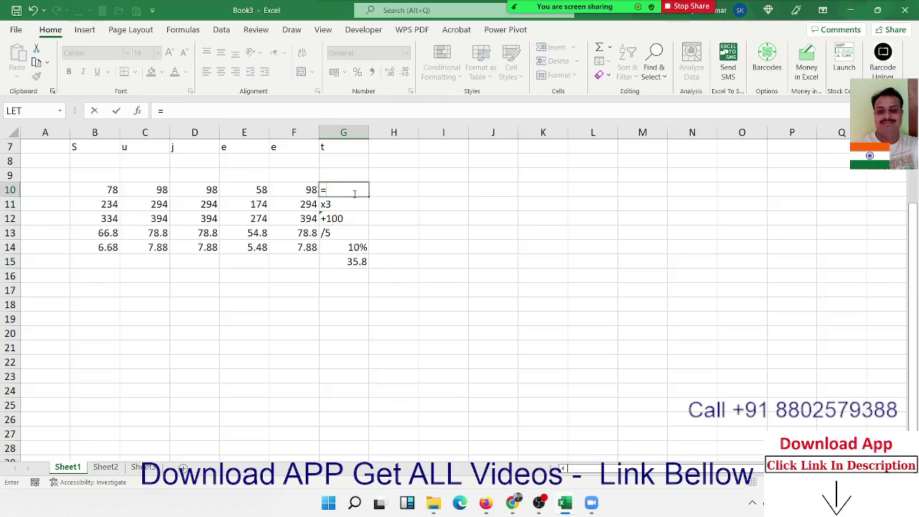
{"action": "type", "text": "sum"}
{"action": "key", "text": "Tab"}
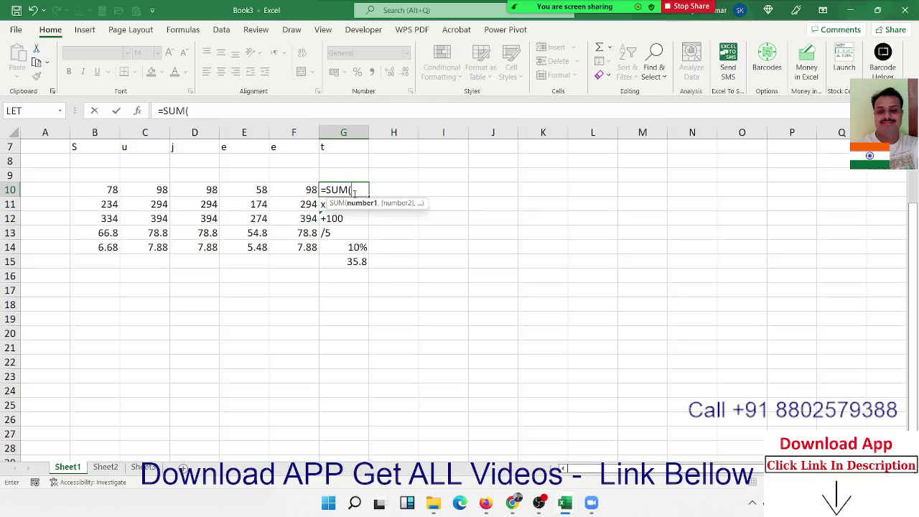
{"action": "key", "text": "Left"}
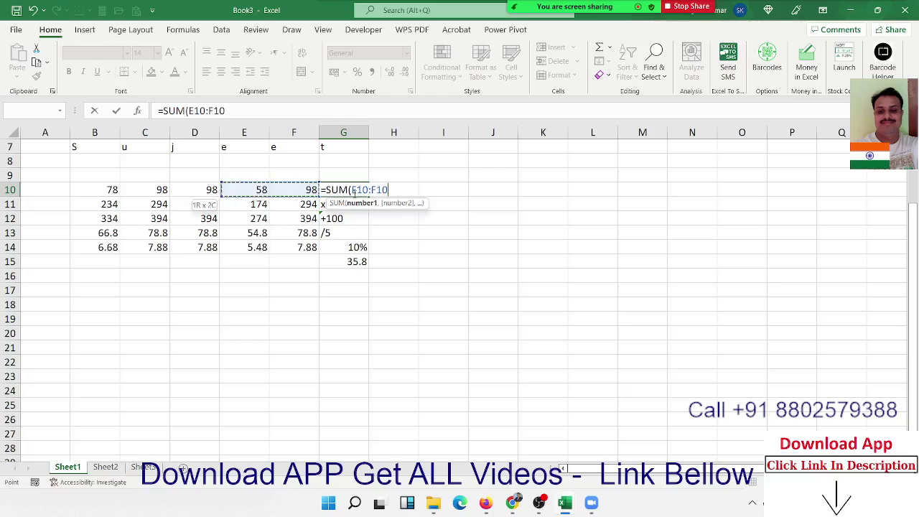
{"action": "key", "text": "shift+Left"}
{"action": "key", "text": "shift+Left"}
{"action": "key", "text": "shift+Left"}
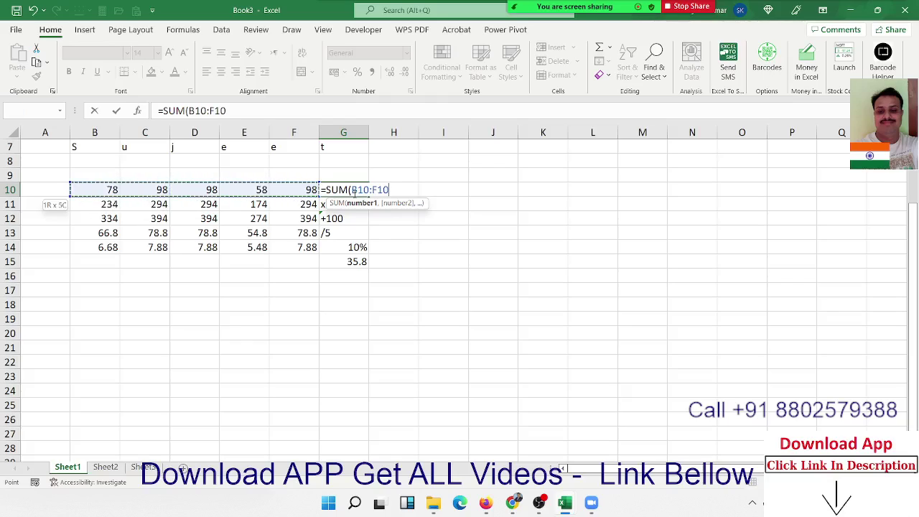
{"action": "type", "text": "*3"}
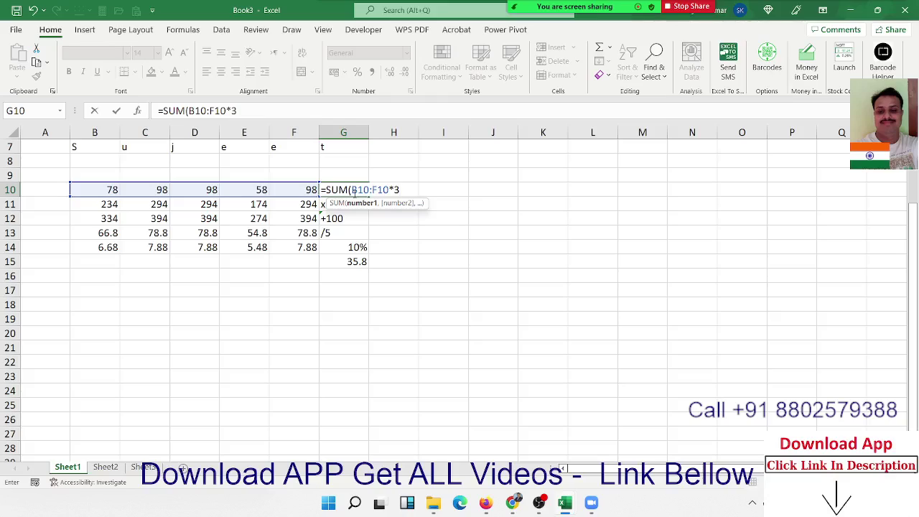
{"action": "type", "text": "+1"}
{"action": "type", "text": "00/5"}
{"action": "type", "text": "*10"}
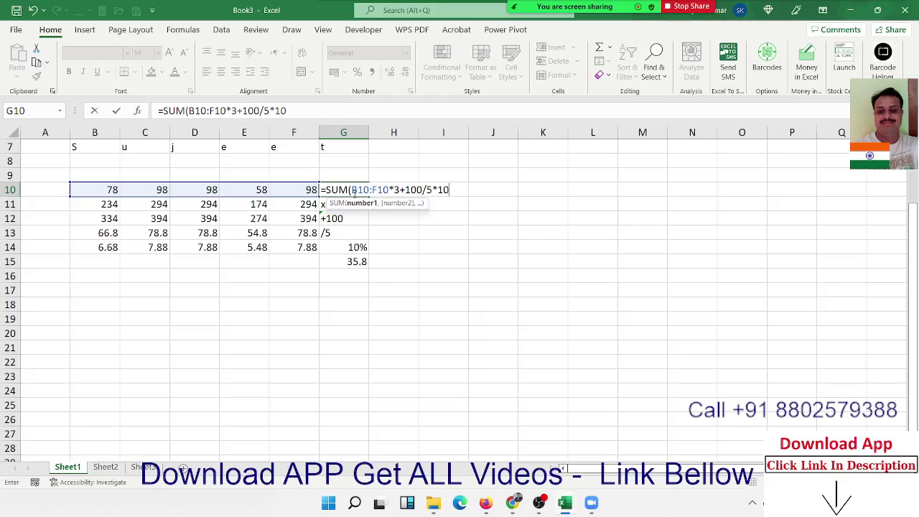
{"action": "type", "text": "%"}
{"action": "key", "text": "Return"}
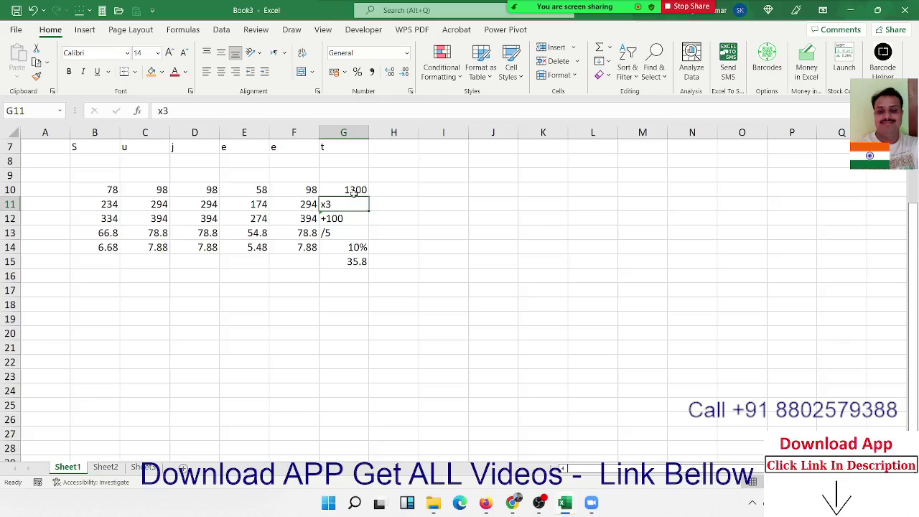
Add parentheses so G10 reads =SUM((((B10:F10*3)+100)/5)*10%), returning 35.8.
{"action": "left_click", "coordinate": [354, 193]}
{"action": "double_click", "coordinate": [354, 192]}
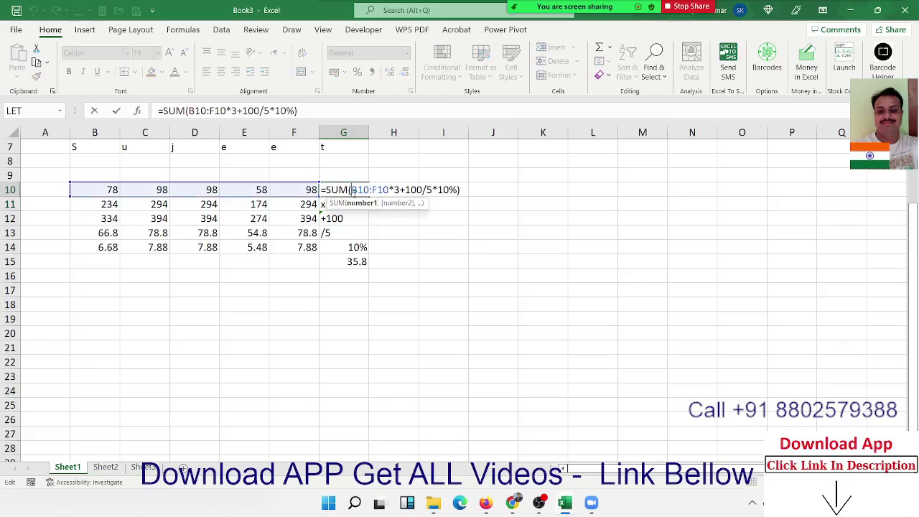
{"action": "type", "text": "("}
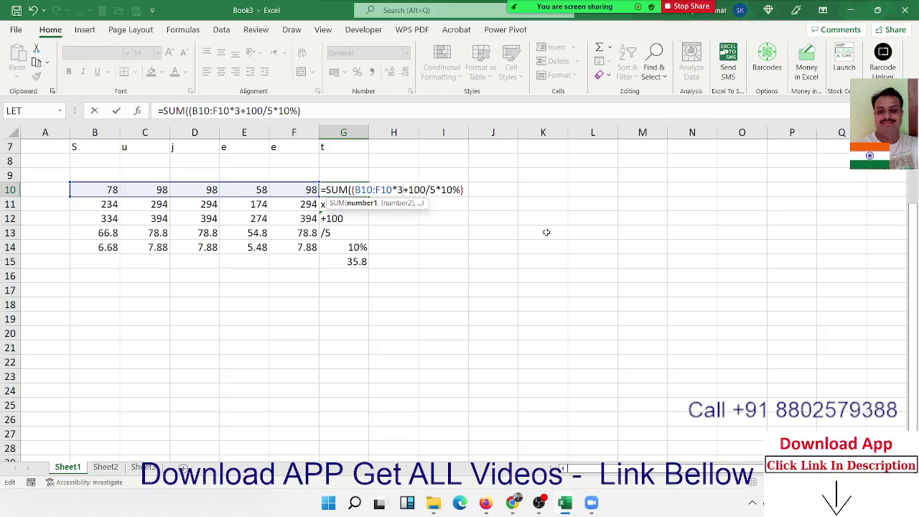
{"action": "type", "text": ")"}
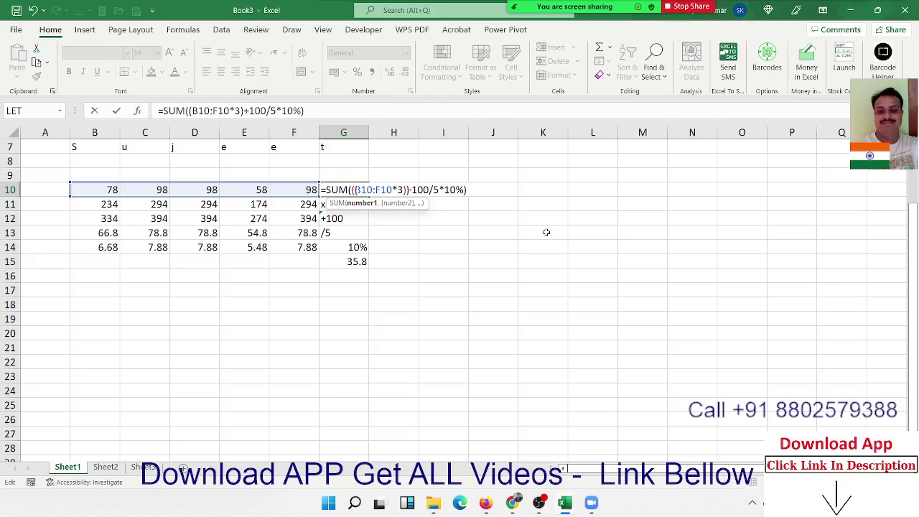
{"action": "type", "text": "("}
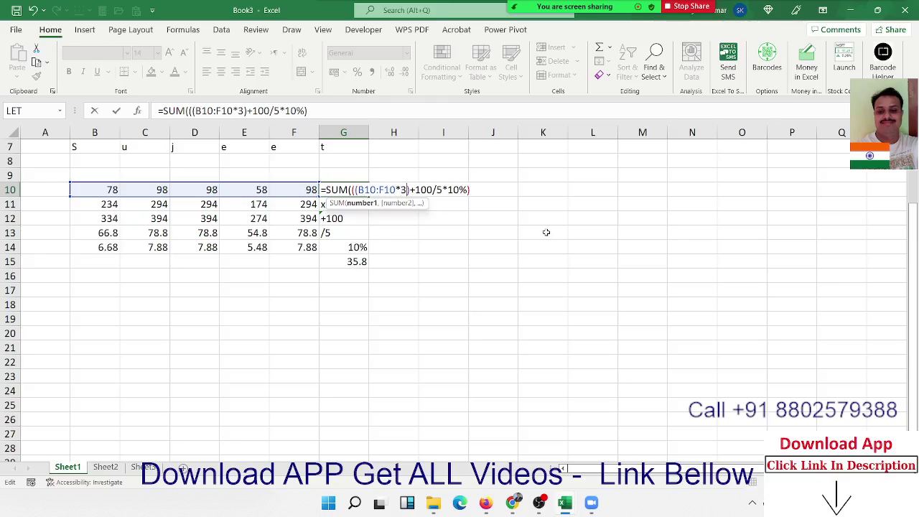
{"action": "key", "text": "Right"}
{"action": "key", "text": "Right"}
{"action": "key", "text": "Right"}
{"action": "type", "text": ")"}
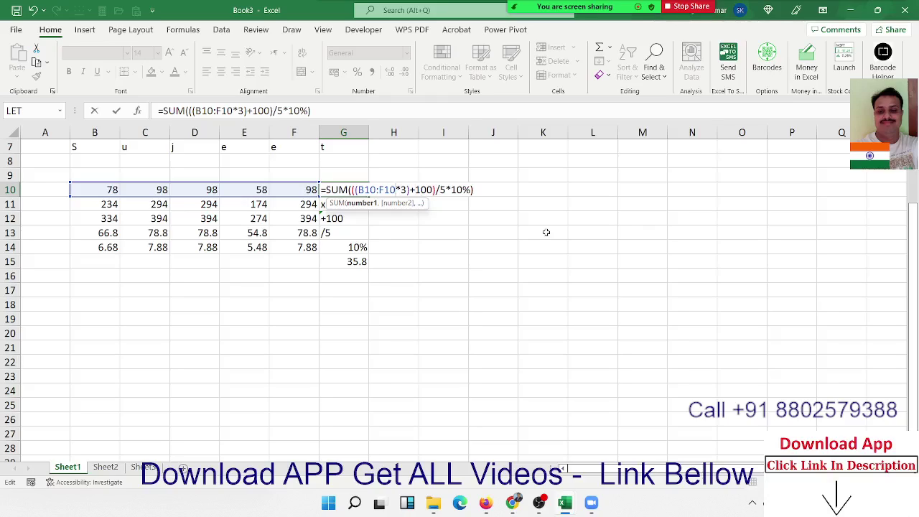
{"action": "key", "text": "Left"}
{"action": "key", "text": "Left"}
{"action": "key", "text": "Left"}
{"action": "key", "text": "Left"}
{"action": "type", "text": "("}
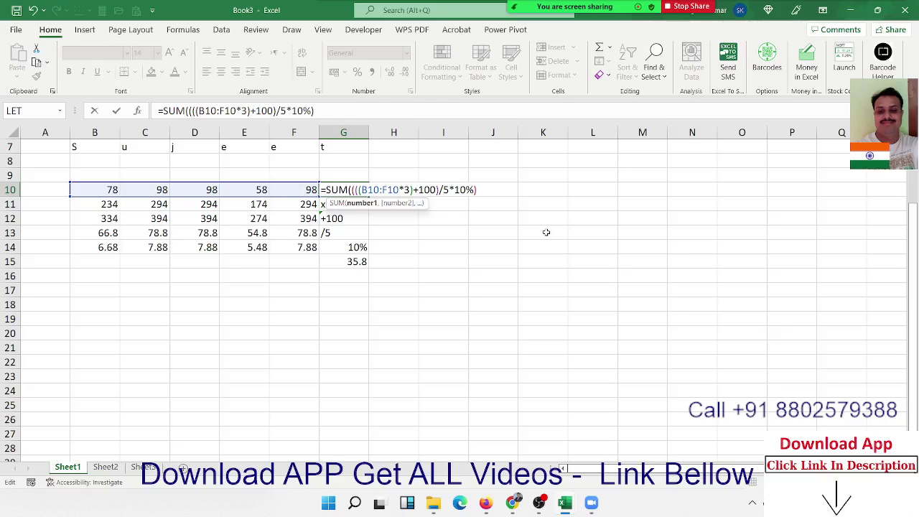
{"action": "type", "text": ")"}
{"action": "key", "text": "Return"}
{"action": "key", "text": "Up"}
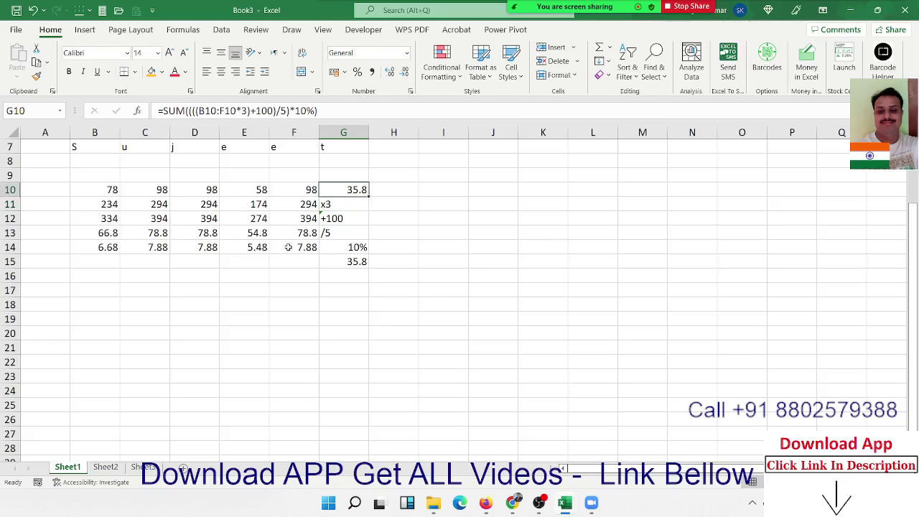
{"action": "left_click_drag", "start_coordinate": [291, 247], "coordinate": [113, 206]}
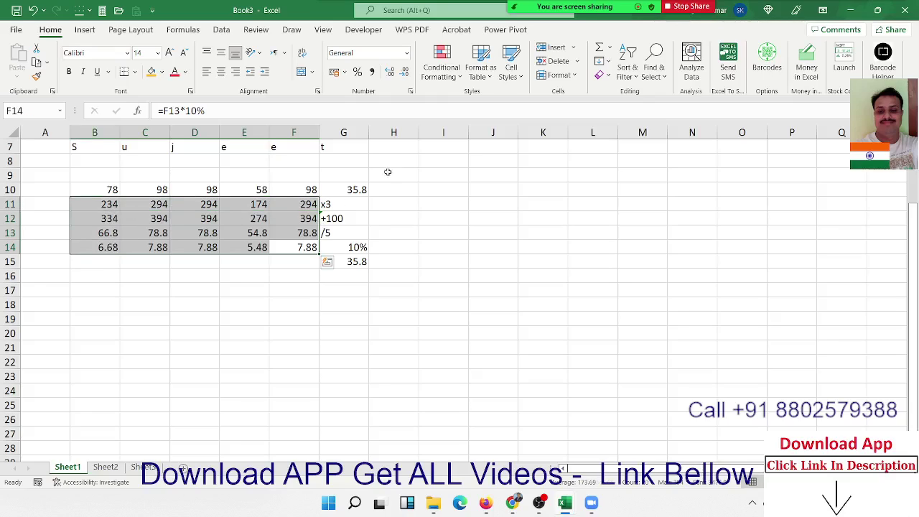
{"action": "double_click", "coordinate": [359, 189]}
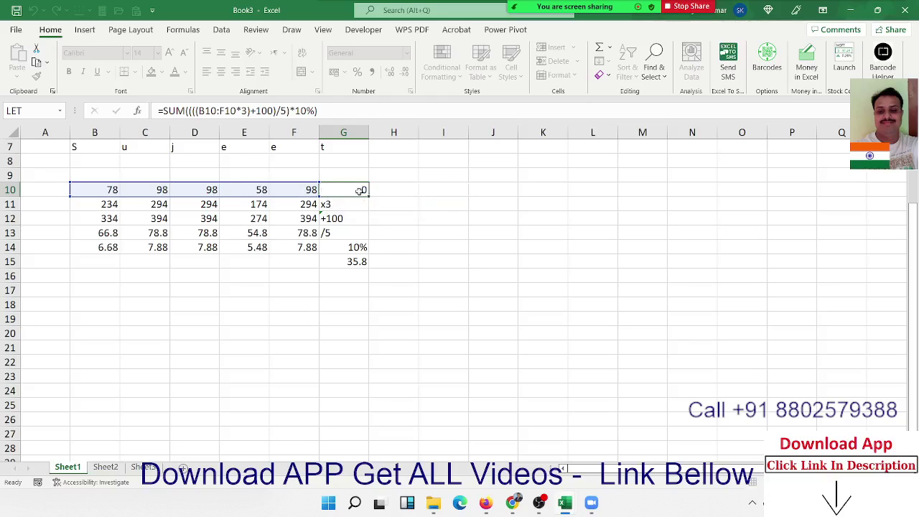
{"action": "key", "text": "Return"}
{"action": "left_click", "coordinate": [359, 191]}
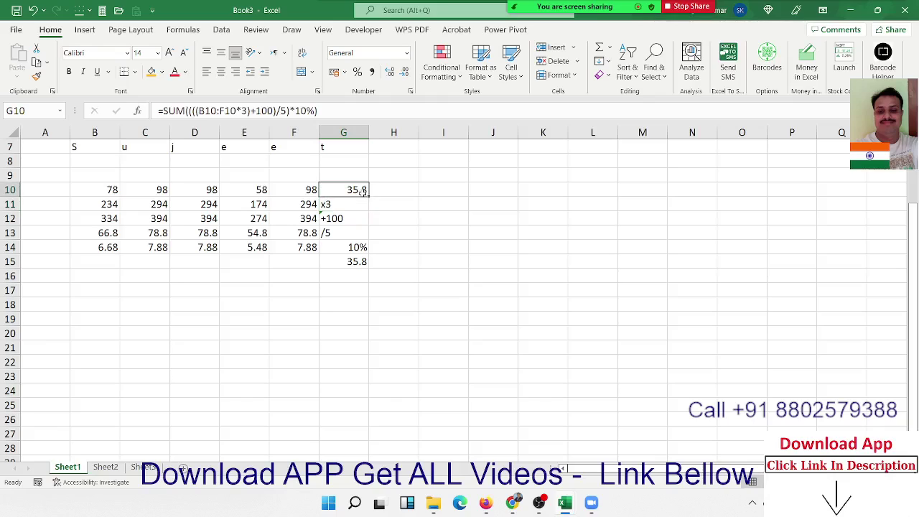
{"action": "scroll", "coordinate": [359, 228], "scroll_direction": "up", "scroll_amount": 2}
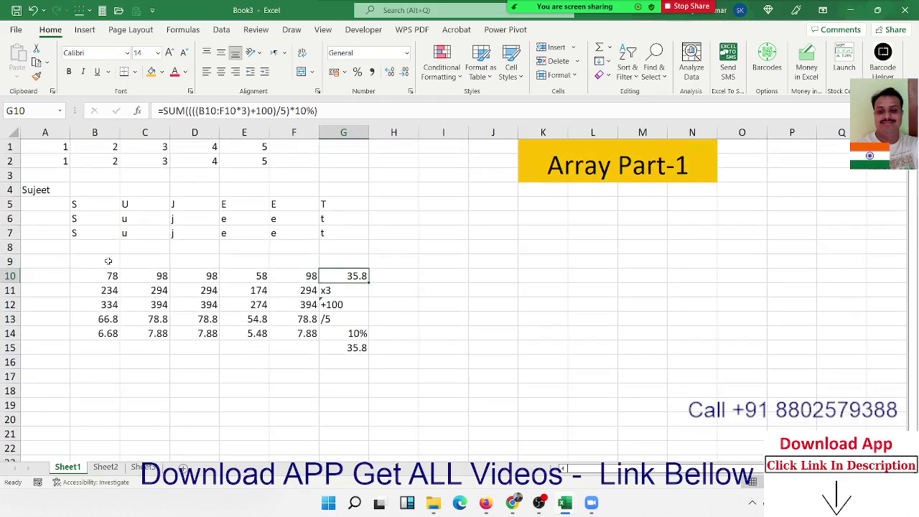
{"action": "left_click", "coordinate": [88, 228]}
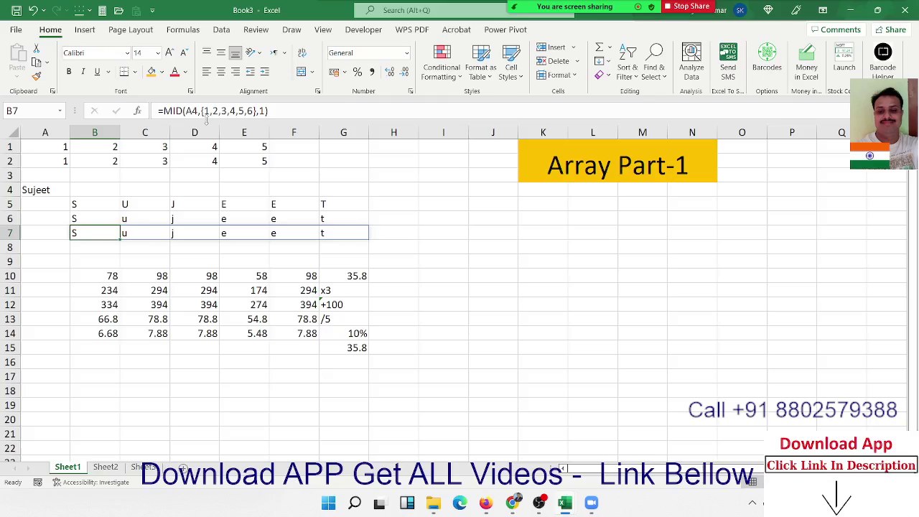
{"action": "left_click", "coordinate": [341, 273]}
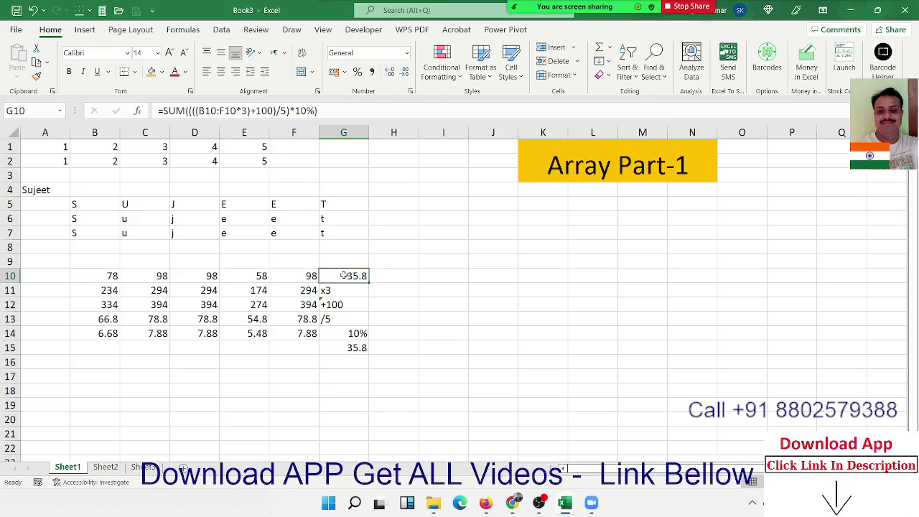
{"action": "double_click", "coordinate": [341, 275]}
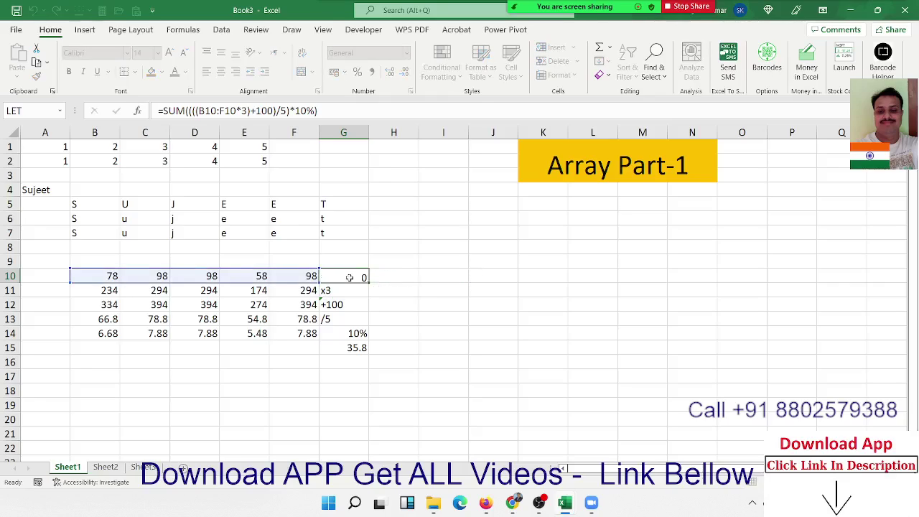
{"action": "key", "text": "Return"}
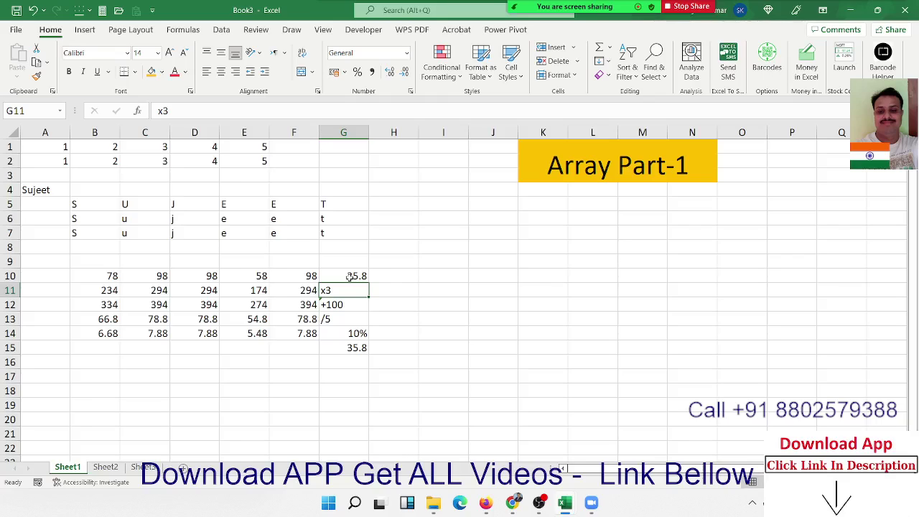
Type the headers Code and Name in I17:J17.
{"action": "scroll", "coordinate": [230, 334], "scroll_direction": "down", "scroll_amount": 3}
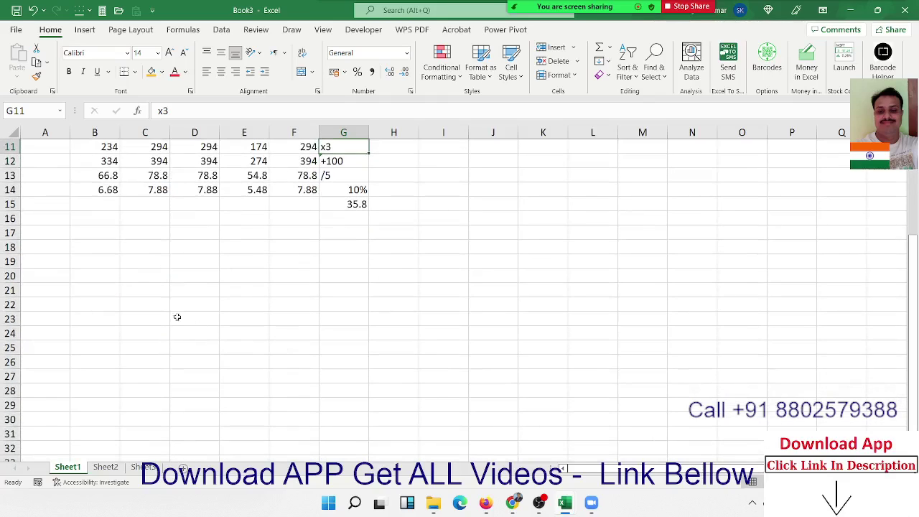
{"action": "left_click", "coordinate": [86, 247]}
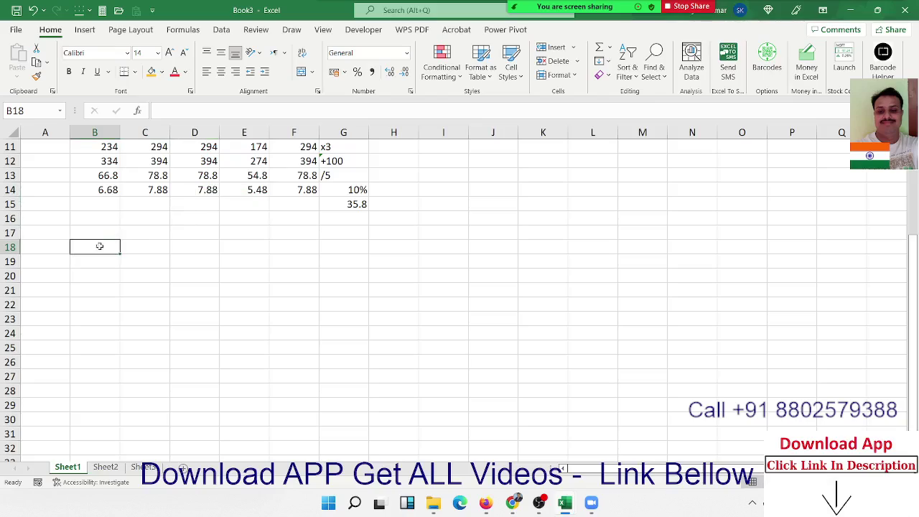
{"action": "left_click", "coordinate": [466, 227]}
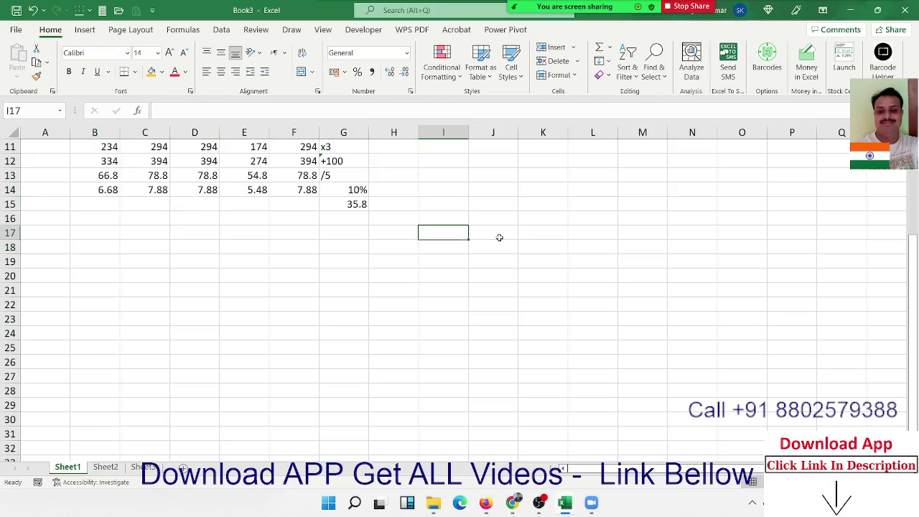
{"action": "type", "text": "C"}
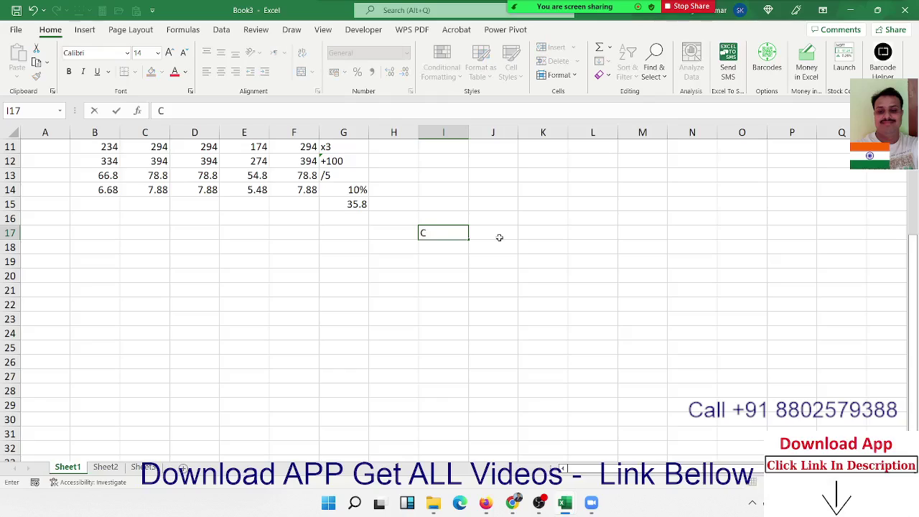
{"action": "type", "text": "ode"}
{"action": "left_click", "coordinate": [500, 237]}
{"action": "type", "text": "N"}
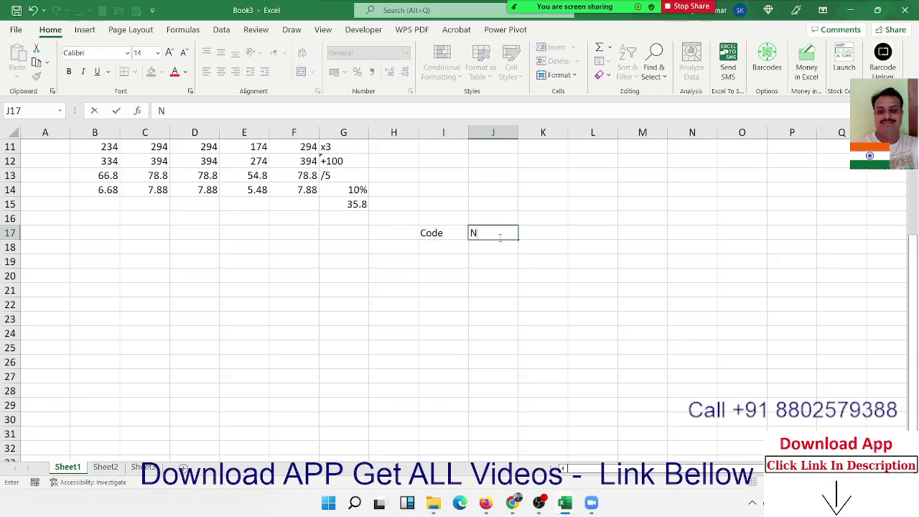
{"action": "type", "text": "ame"}
{"action": "key", "text": "Return"}
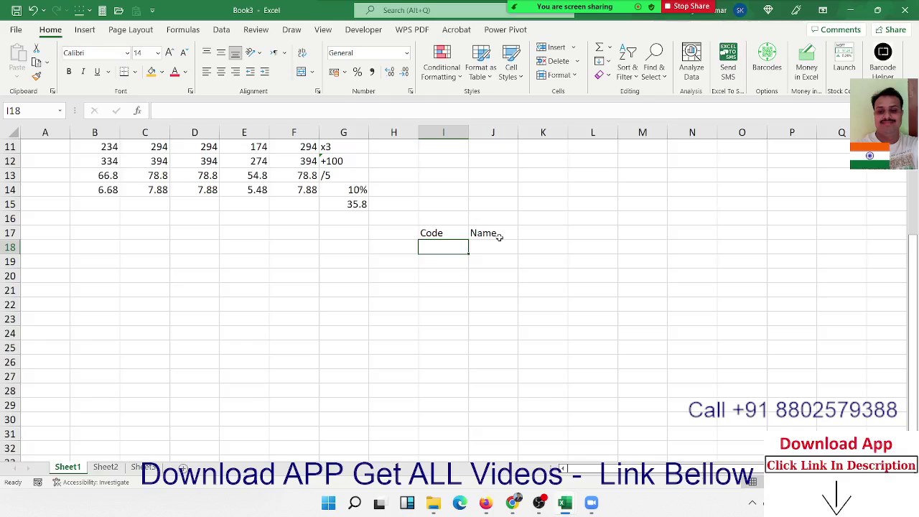
Add the rows 11 Delhi and 22 Mumbai beneath the headers.
{"action": "type", "text": "11"}
{"action": "left_click", "coordinate": [501, 242]}
{"action": "type", "text": "De"}
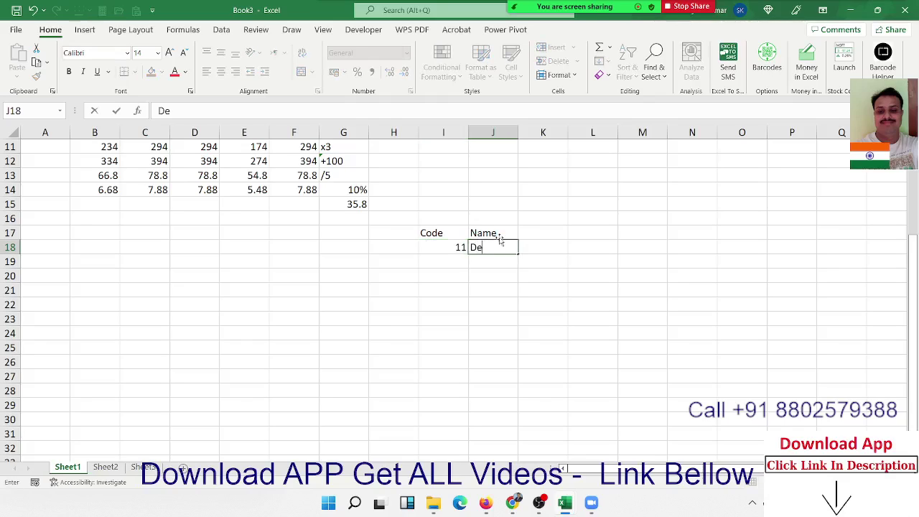
{"action": "type", "text": "lhi"}
{"action": "key", "text": "Return"}
{"action": "key", "text": "Left"}
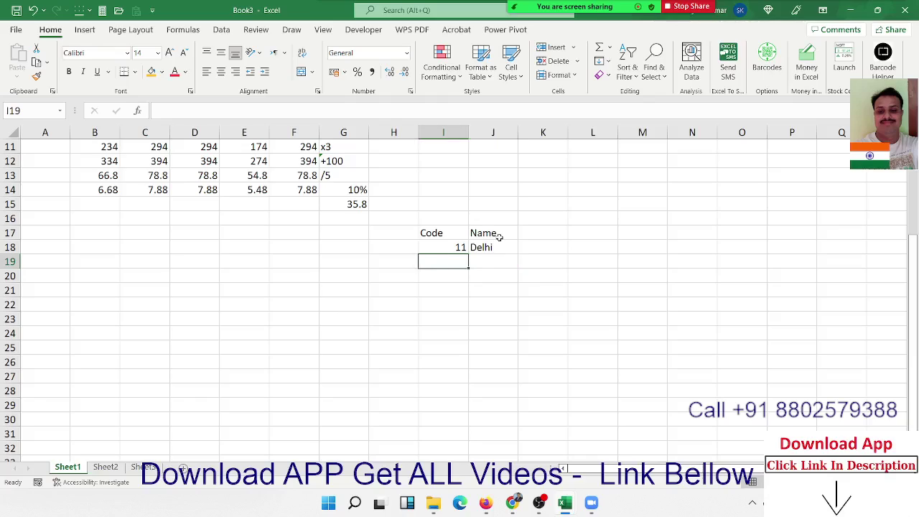
{"action": "type", "text": "1"}
{"action": "key", "text": "BackSpace"}
{"action": "type", "text": "2"}
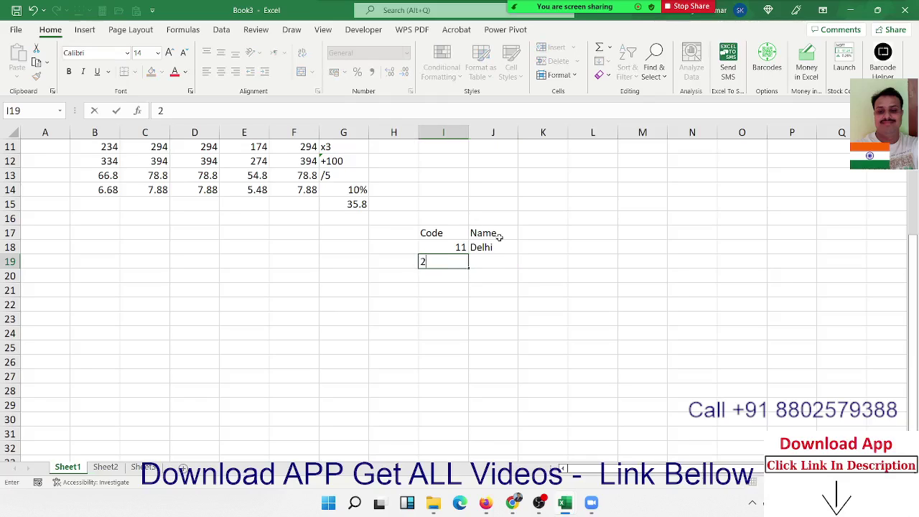
{"action": "type", "text": "2"}
{"action": "key", "text": "Tab"}
{"action": "type", "text": "mb"}
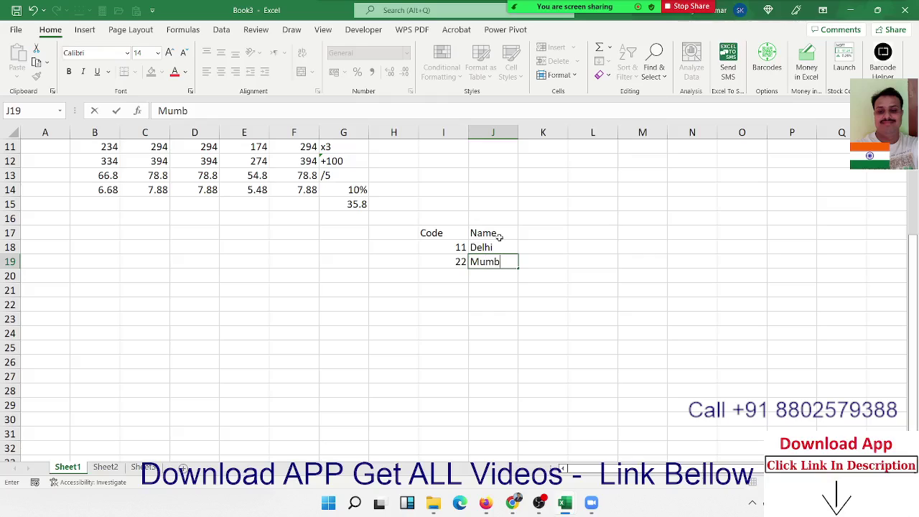
{"action": "type", "text": "ai"}
{"action": "key", "text": "Return"}
Add the rows 33 Chennai and 44 Kolcuta to finish the table.
{"action": "type", "text": "33"}
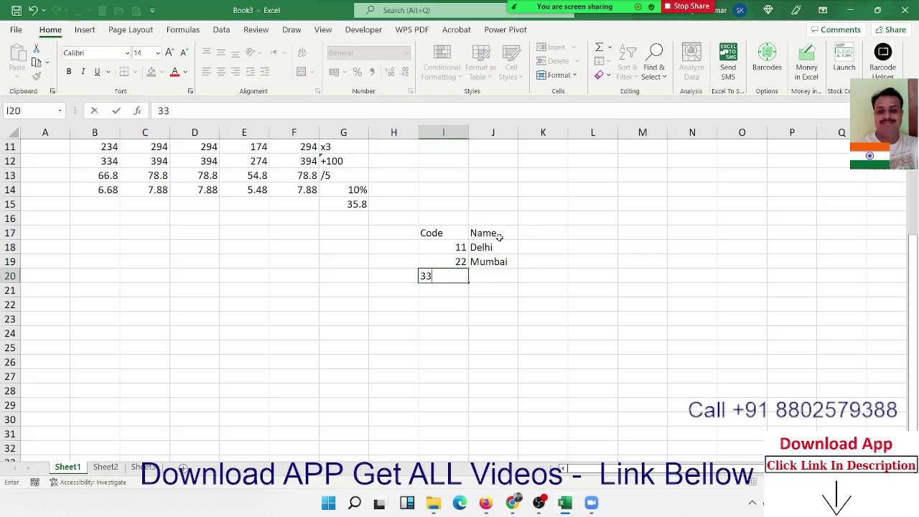
{"action": "key", "text": "Tab"}
{"action": "type", "text": "Ko"}
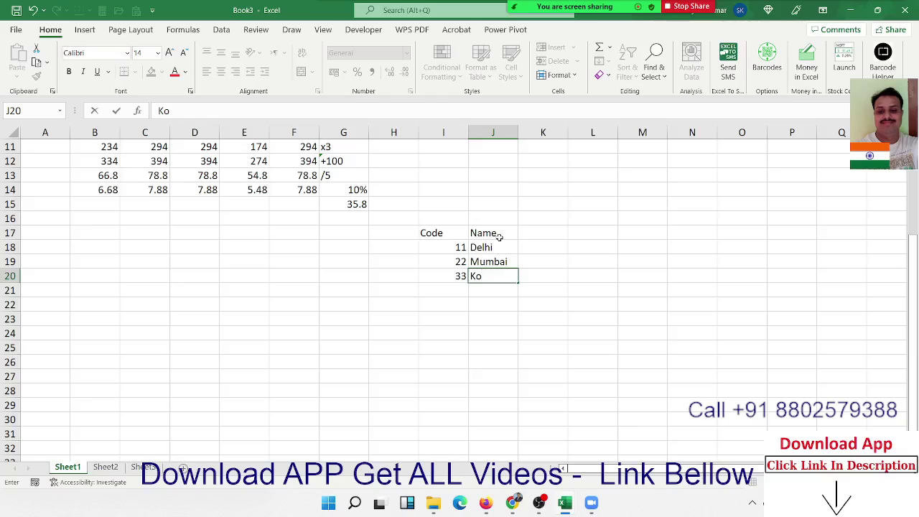
{"action": "type", "text": "lcuta"}
{"action": "key", "text": "Return"}
{"action": "type", "text": "44"}
{"action": "key", "text": "Tab"}
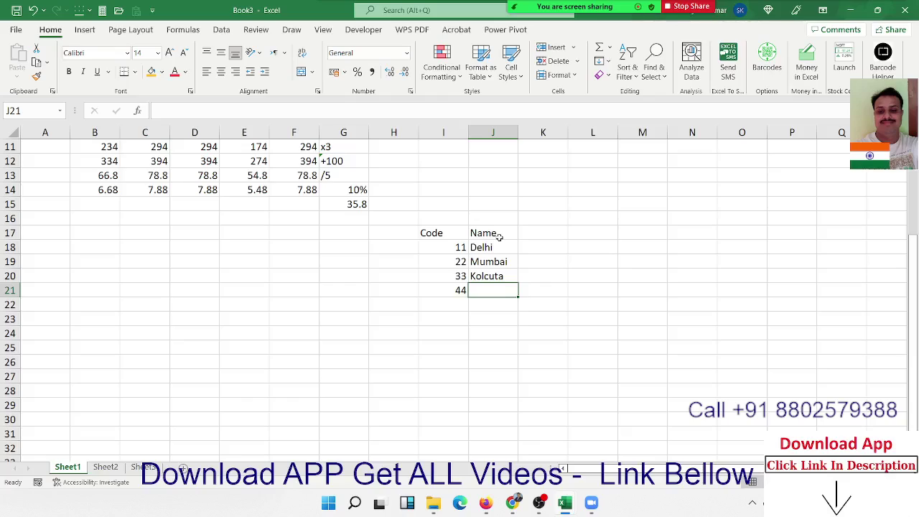
{"action": "key", "text": "Up"}
{"action": "type", "text": "Che"}
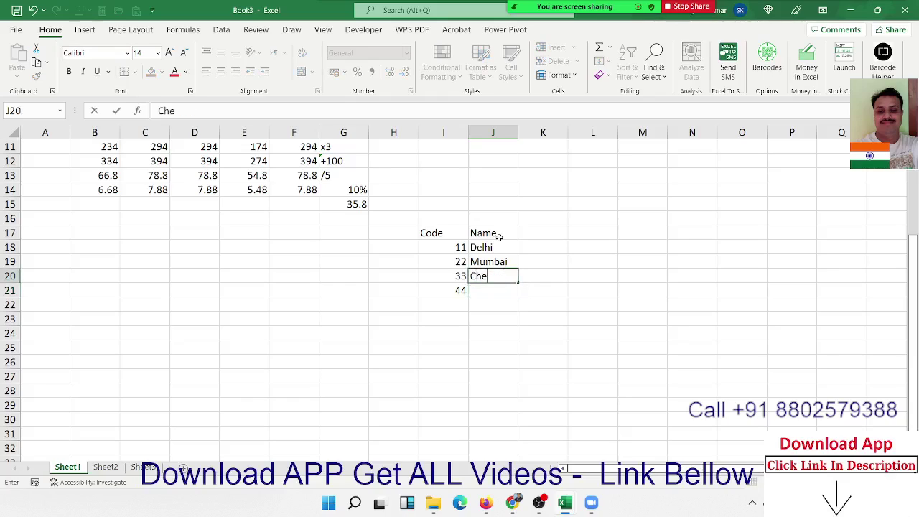
{"action": "type", "text": "nnai"}
{"action": "key", "text": "Return"}
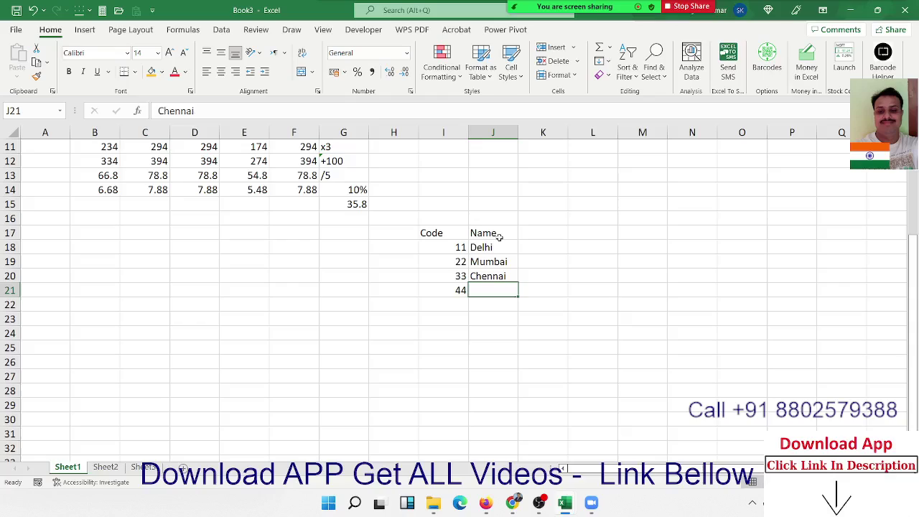
{"action": "type", "text": "K"}
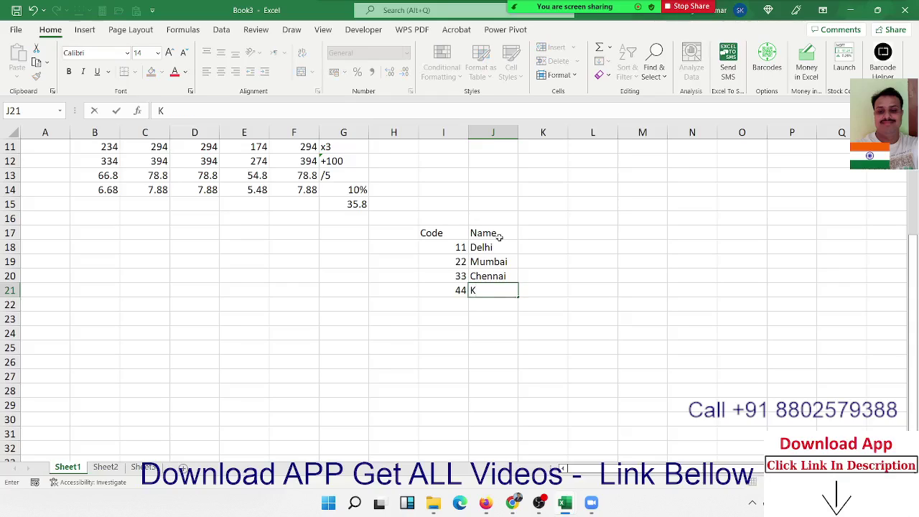
{"action": "type", "text": "olcuta"}
{"action": "key", "text": "Return"}
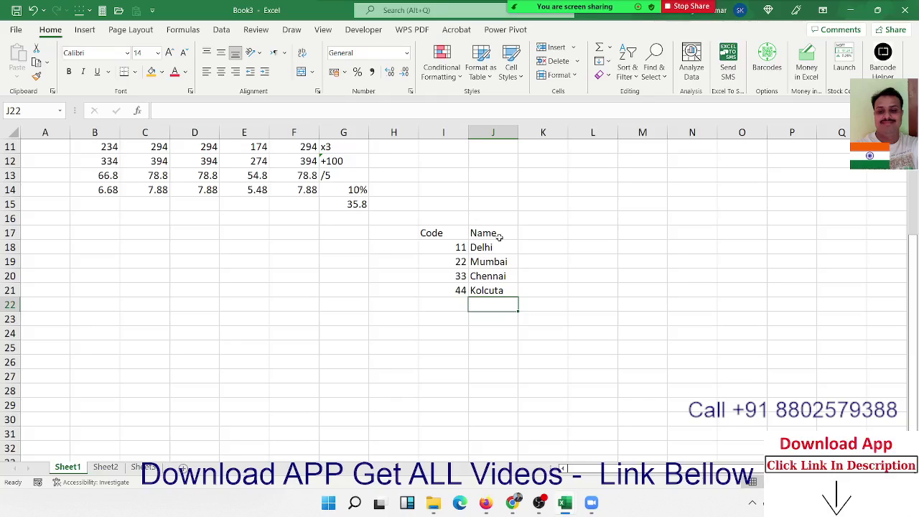
Enter Code in A17, 11 in A18 and City in B17.
{"action": "left_click", "coordinate": [64, 234]}
{"action": "type", "text": "Cod"}
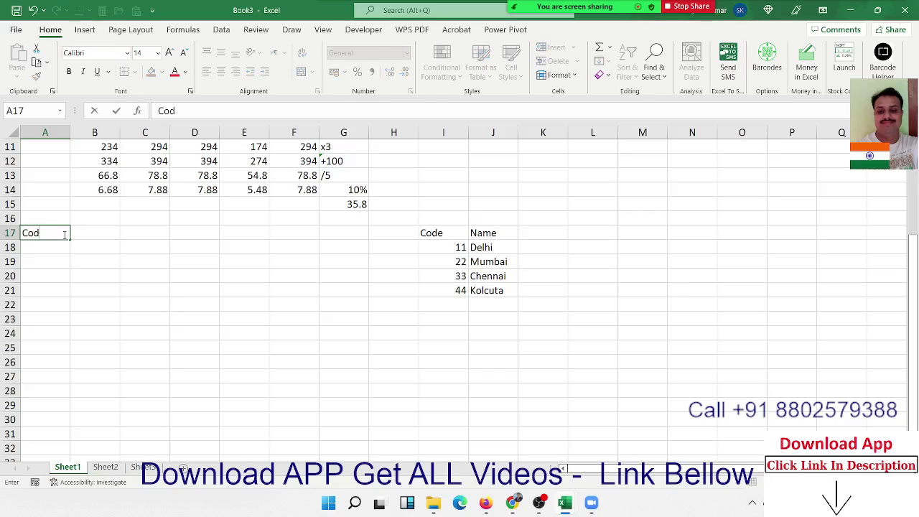
{"action": "type", "text": "e"}
{"action": "key", "text": "Return"}
{"action": "type", "text": "11"}
{"action": "key", "text": "Up"}
{"action": "key", "text": "Right"}
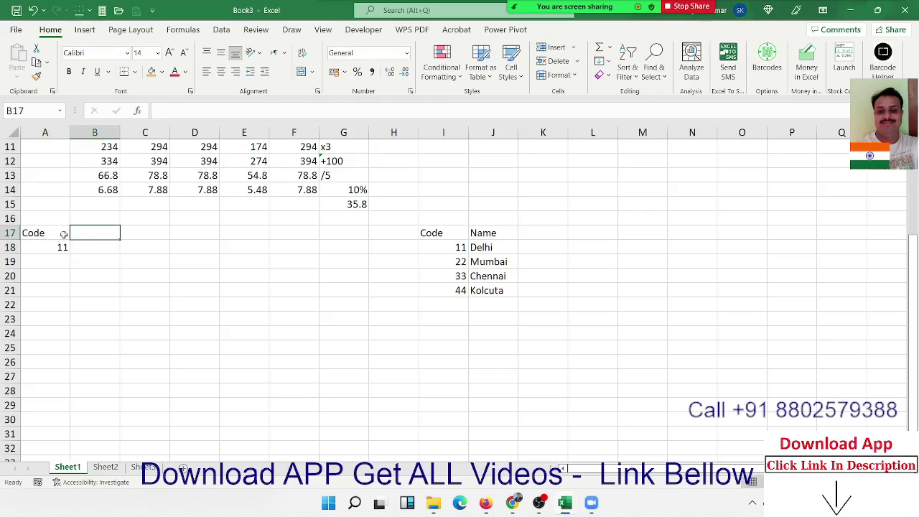
{"action": "type", "text": "Ci"}
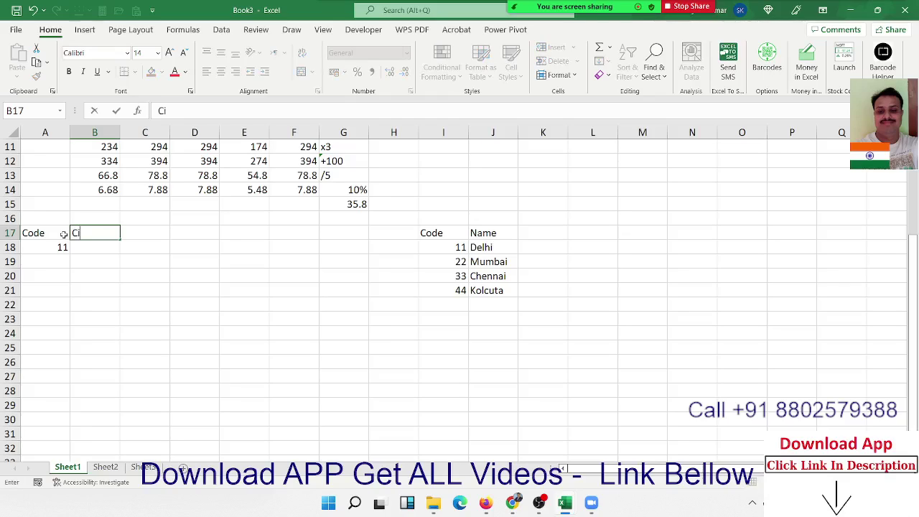
{"action": "type", "text": "ty"}
{"action": "key", "text": "Return"}
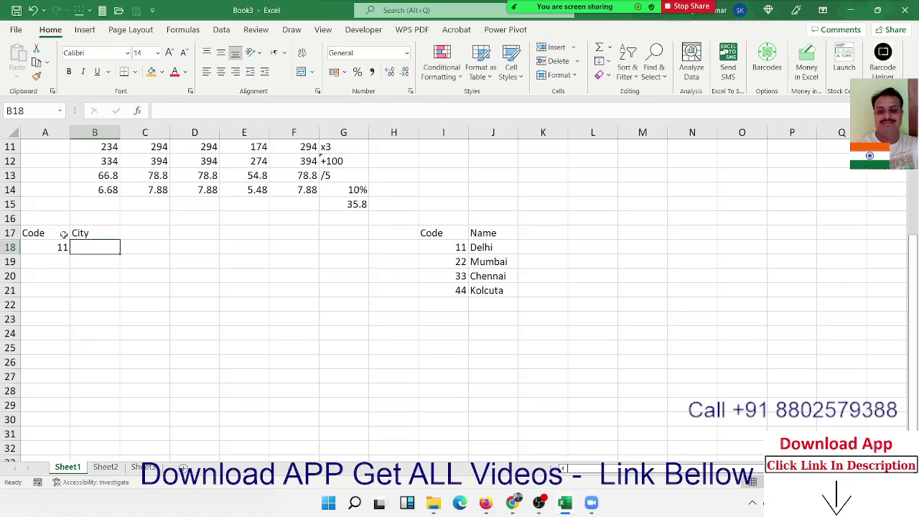
Enter =VLOOKUP(A18,I17:J21,2,0) in B18 so it returns Delhi.
{"action": "type", "text": "=vl"}
{"action": "key", "text": "Tab"}
{"action": "key", "text": "Left"}
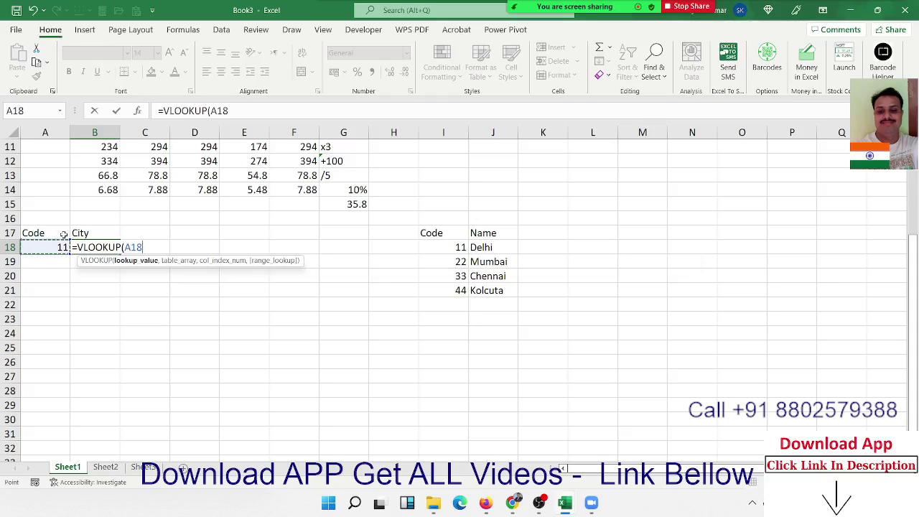
{"action": "type", "text": ","}
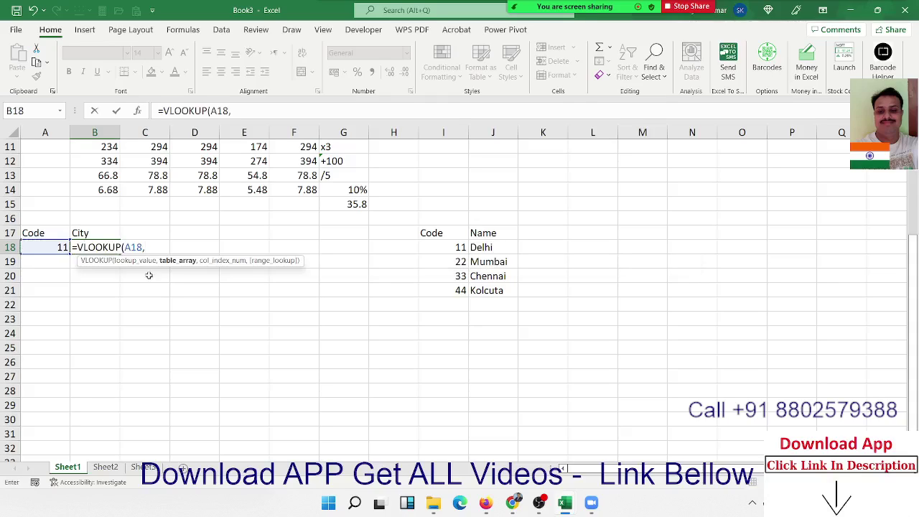
{"action": "left_click_drag", "start_coordinate": [442, 236], "coordinate": [503, 290]}
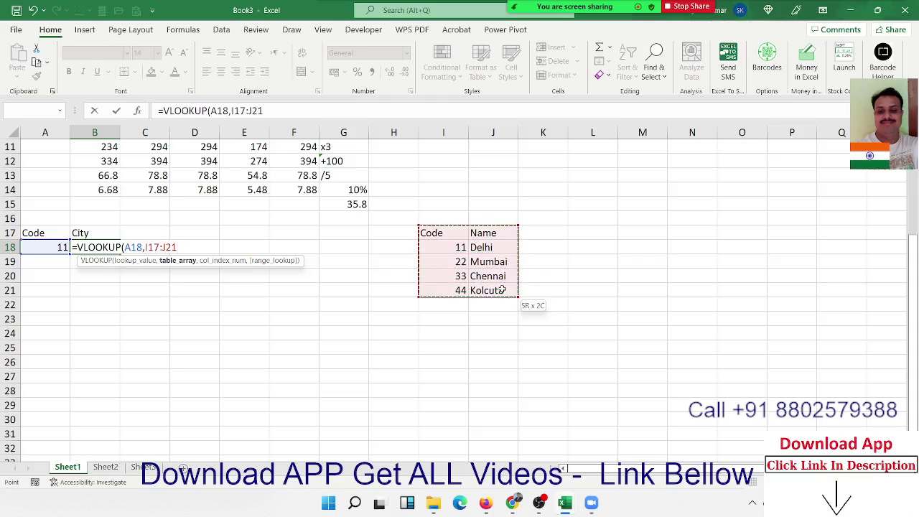
{"action": "type", "text": ",2,"}
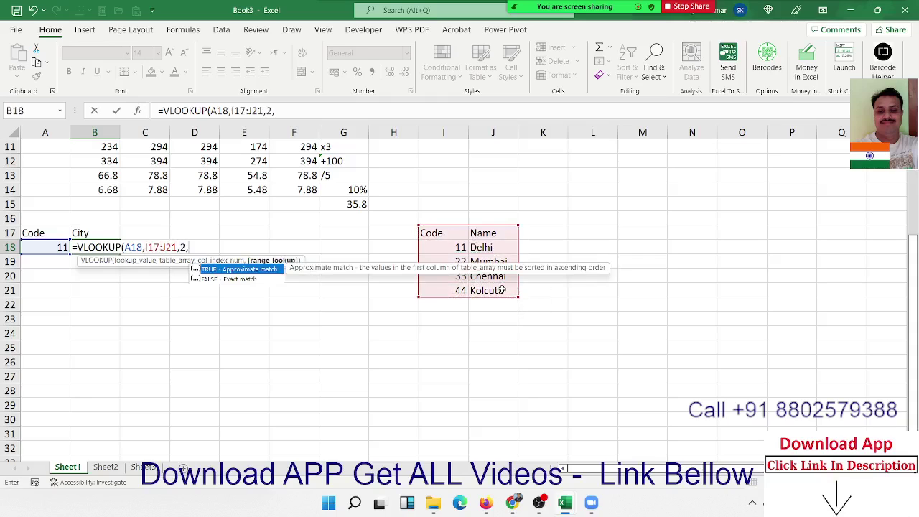
{"action": "type", "text": "0"}
{"action": "key", "text": "Return"}
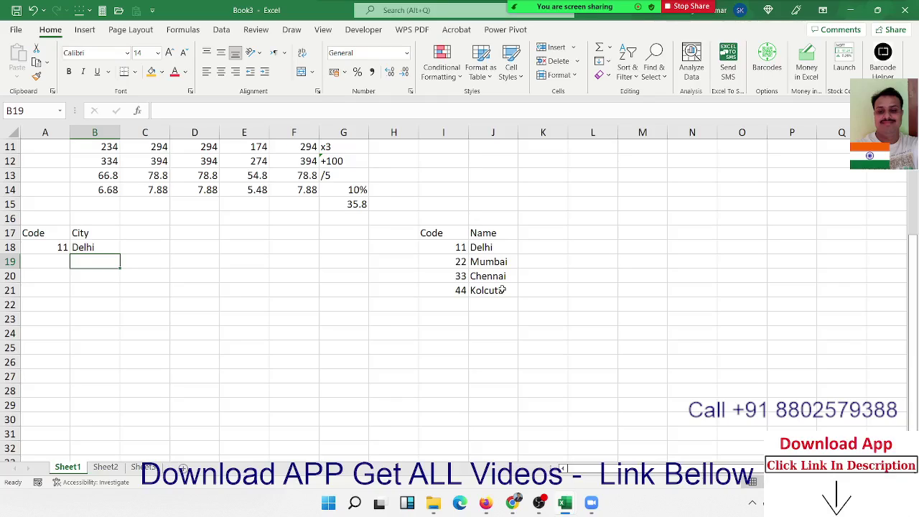
Review the B18 VLOOKUP formula against the Delhi and Chennai entries in the lookup table.
{"action": "left_click", "coordinate": [101, 240]}
{"action": "left_click_drag", "start_coordinate": [101, 239], "coordinate": [100, 252]}
{"action": "left_click", "coordinate": [83, 237]}
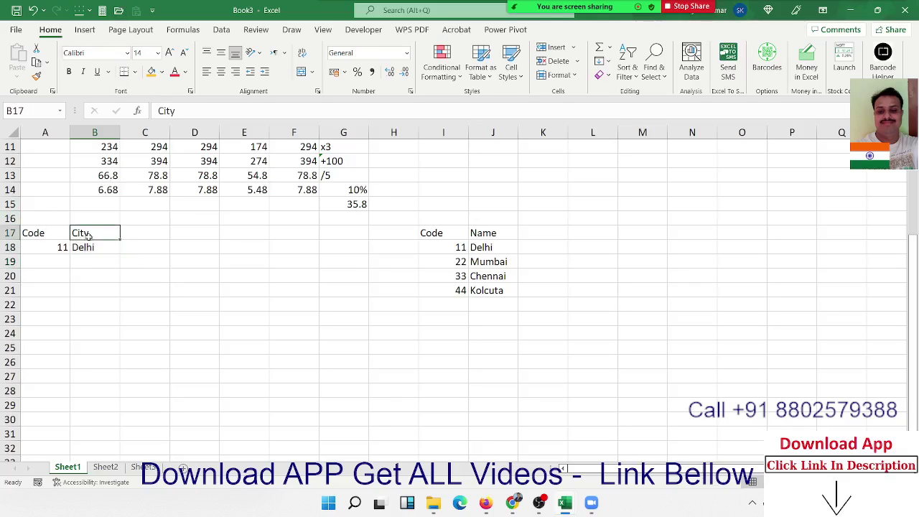
{"action": "left_click", "coordinate": [95, 247]}
{"action": "left_click", "coordinate": [477, 247]}
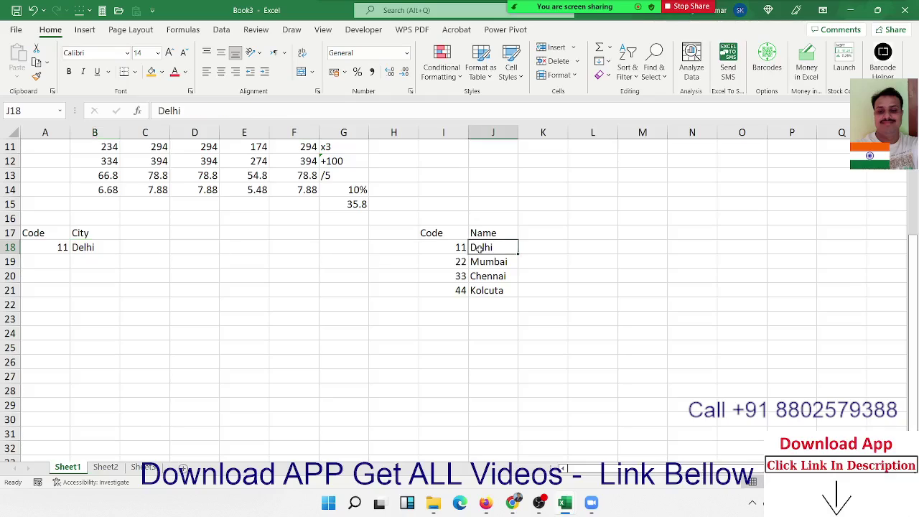
{"action": "left_click", "coordinate": [481, 275]}
{"action": "left_click_drag", "start_coordinate": [481, 275], "coordinate": [481, 277]}
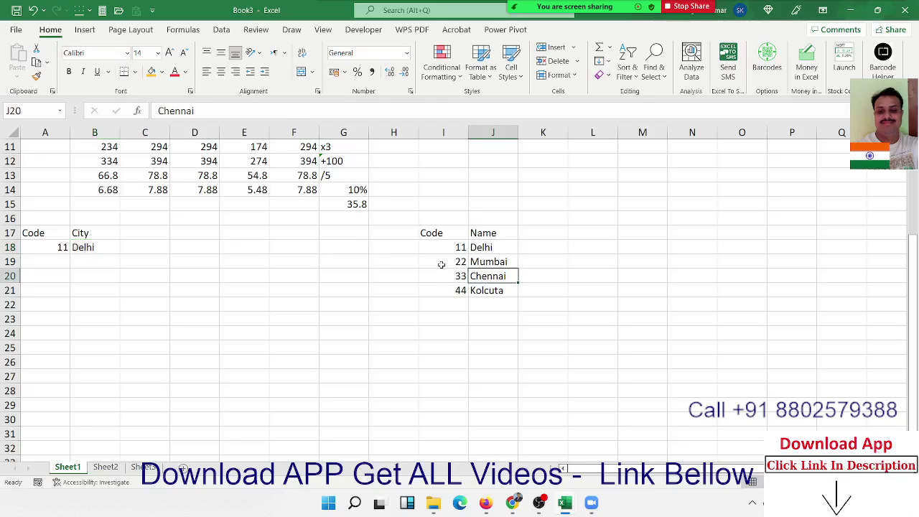
{"action": "left_click", "coordinate": [99, 247]}
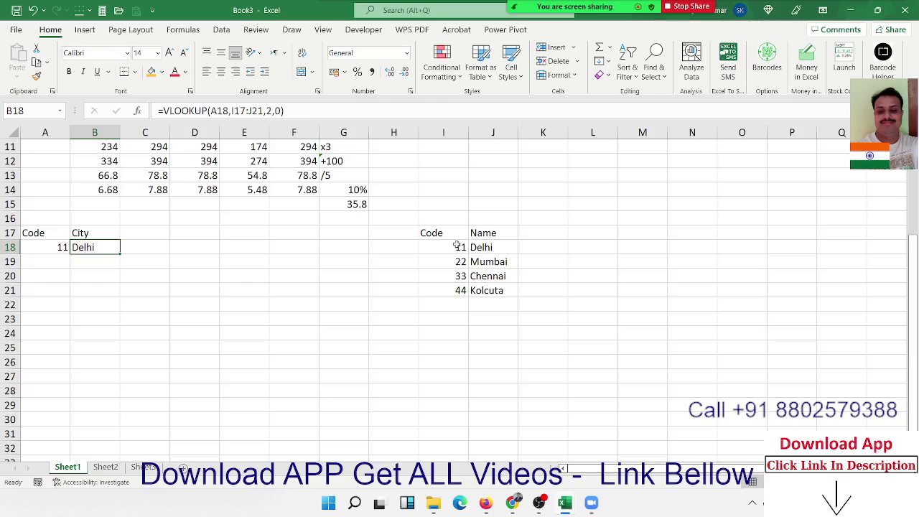
{"action": "left_click_drag", "start_coordinate": [456, 246], "coordinate": [472, 289]}
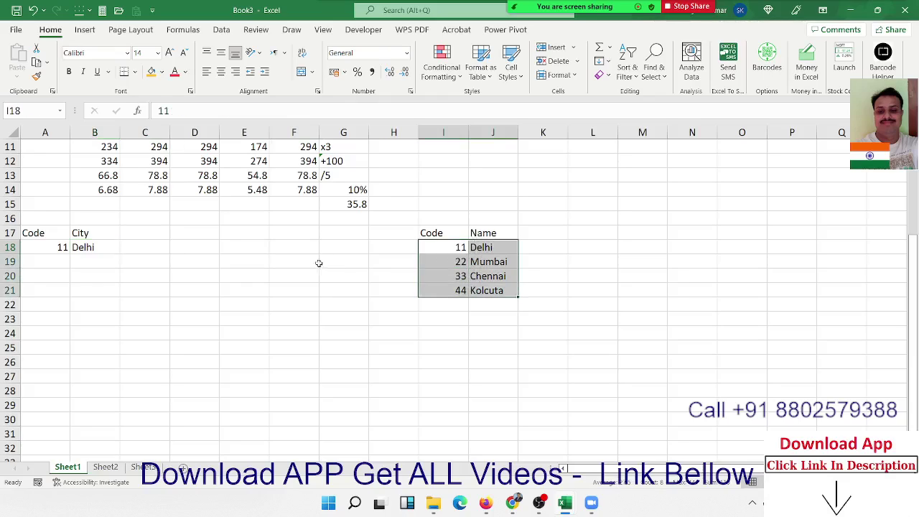
Enter code 22 in A19, then begin a VLOOKUP on A19 in B19 and cancel it.
{"action": "left_click", "coordinate": [61, 256]}
{"action": "type", "text": "22"}
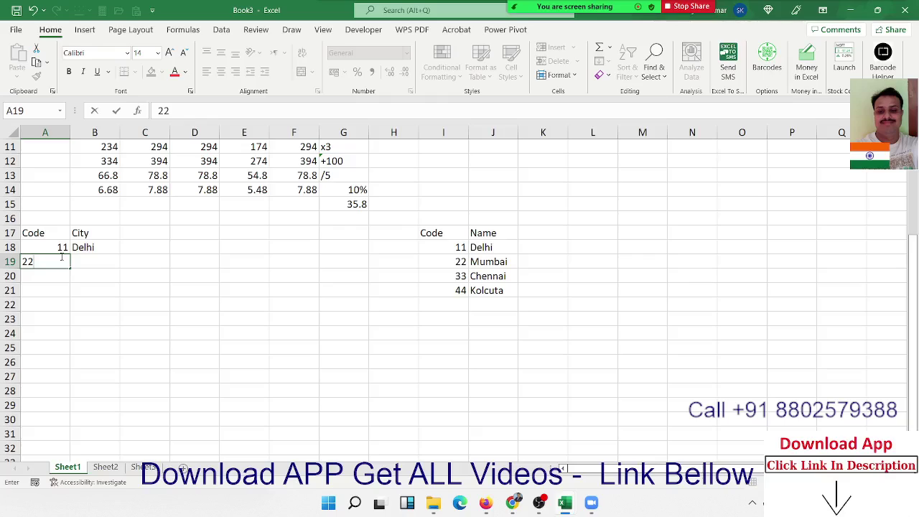
{"action": "key", "text": "Tab"}
{"action": "type", "text": "="}
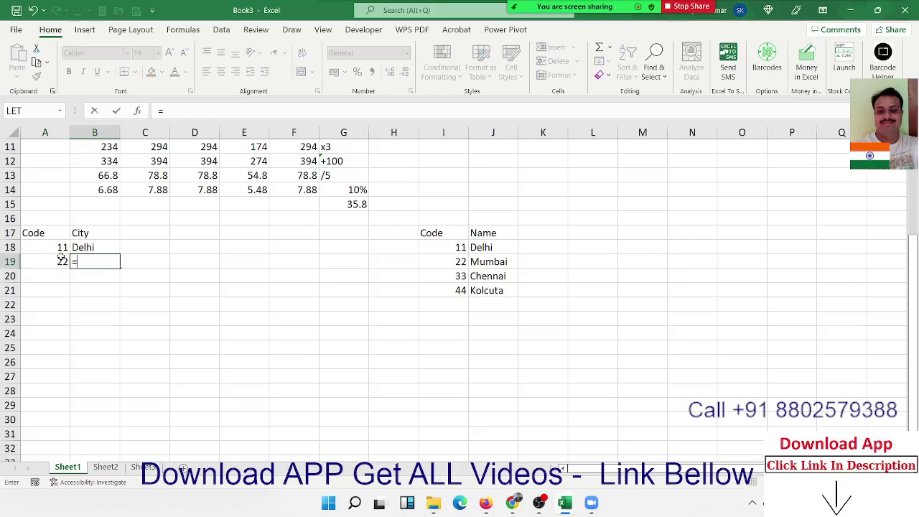
{"action": "type", "text": "vl"}
{"action": "key", "text": "Tab"}
{"action": "left_click", "coordinate": [62, 260]}
{"action": "type", "text": ","}
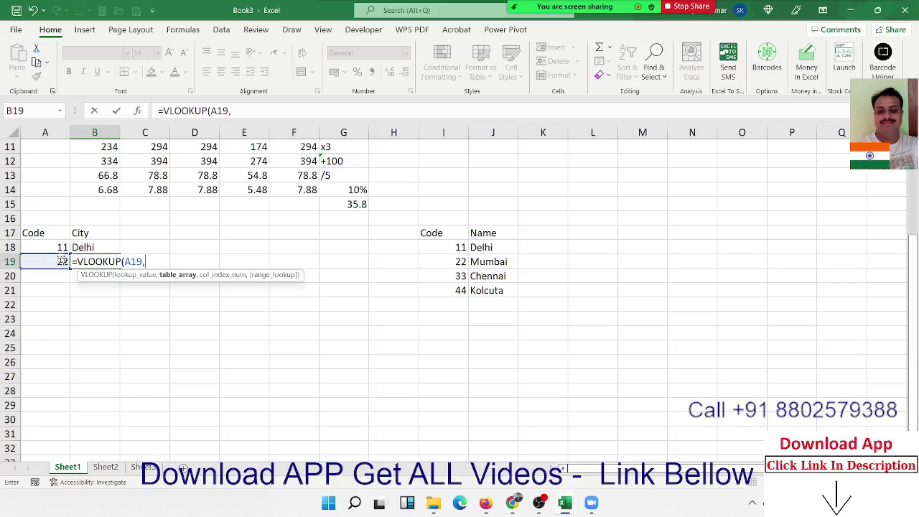
{"action": "type", "text": "{"}
{"action": "type", "text": "11,"}
{"action": "type", "text": "\""}
{"action": "key", "text": "Escape"}
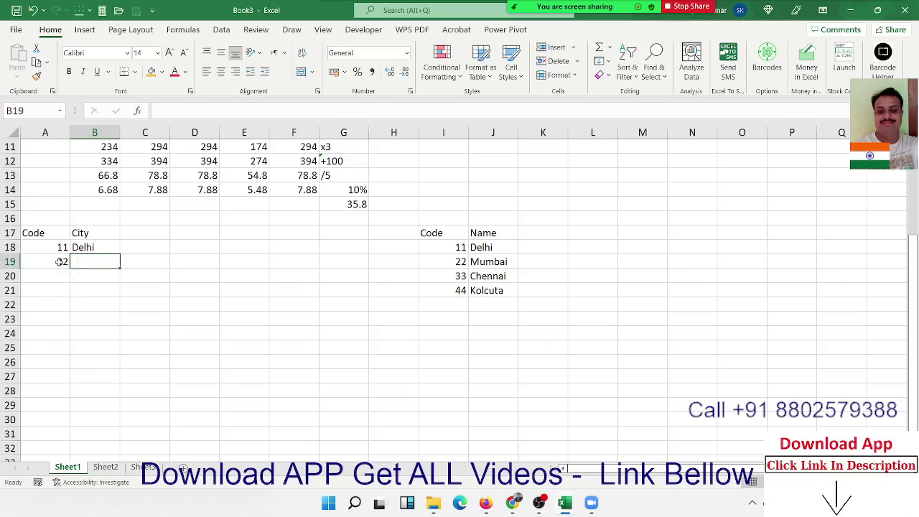
Enter the array constant ={1,2,3,4;5,6,7,8} in A23 so it spills across A23:D24.
{"action": "left_click", "coordinate": [52, 320]}
{"action": "type", "text": "=("}
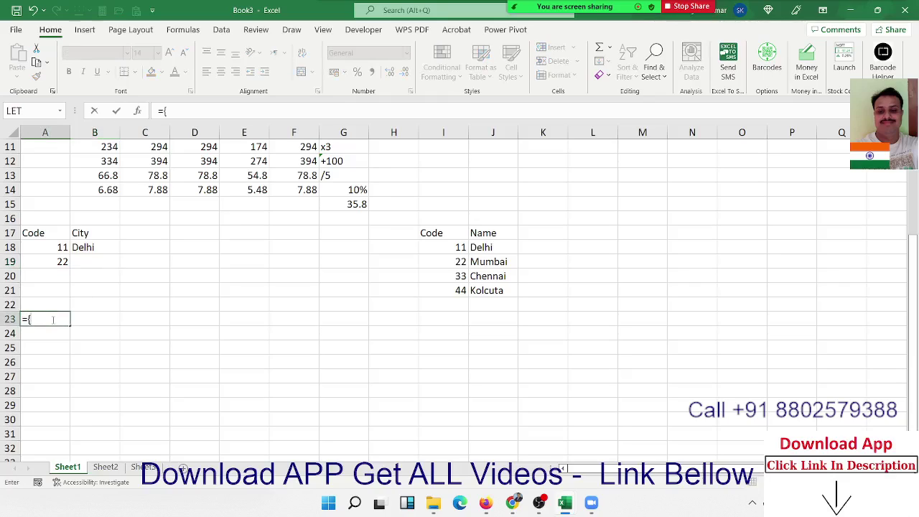
{"action": "type", "text": "1,2,3,"}
{"action": "type", "text": "4;"}
{"action": "type", "text": "5,6,7,8"}
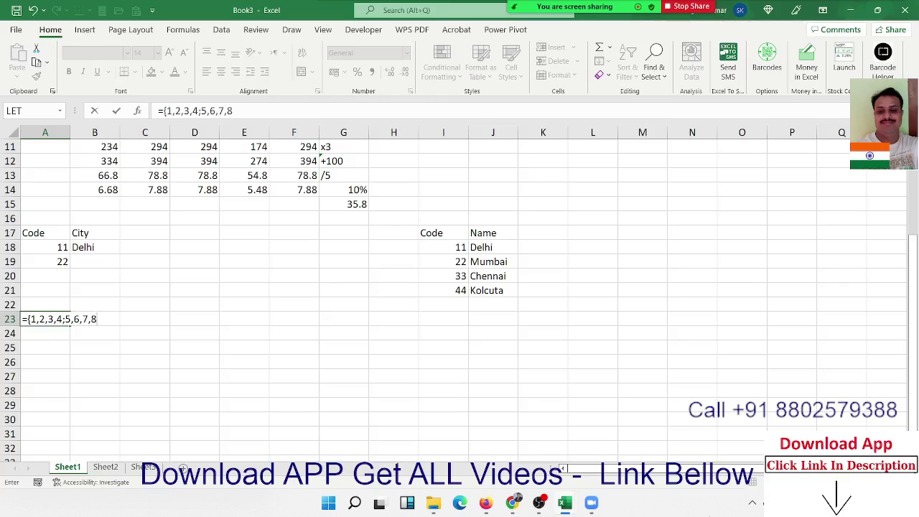
{"action": "type", "text": "}"}
{"action": "key", "text": "Return"}
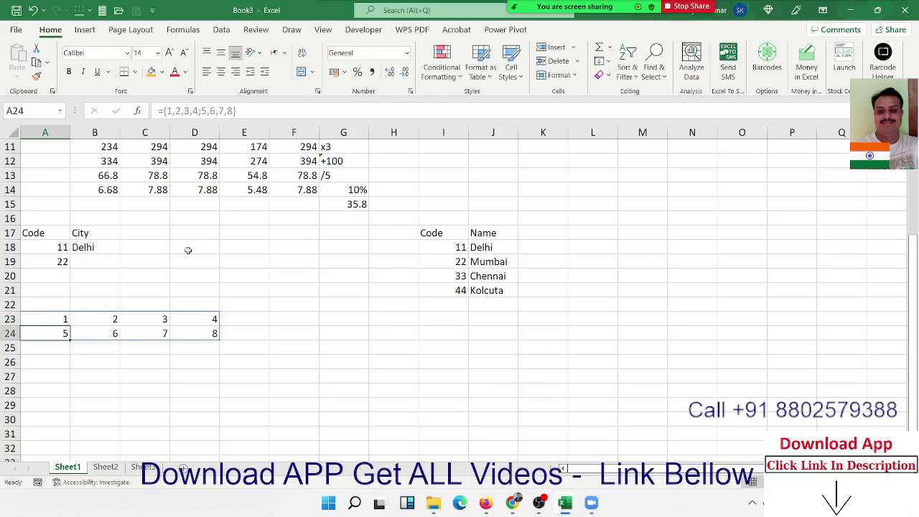
Inspect the spilled array and view the A23 array formula without changing it.
{"action": "key", "text": "BackSpace"}
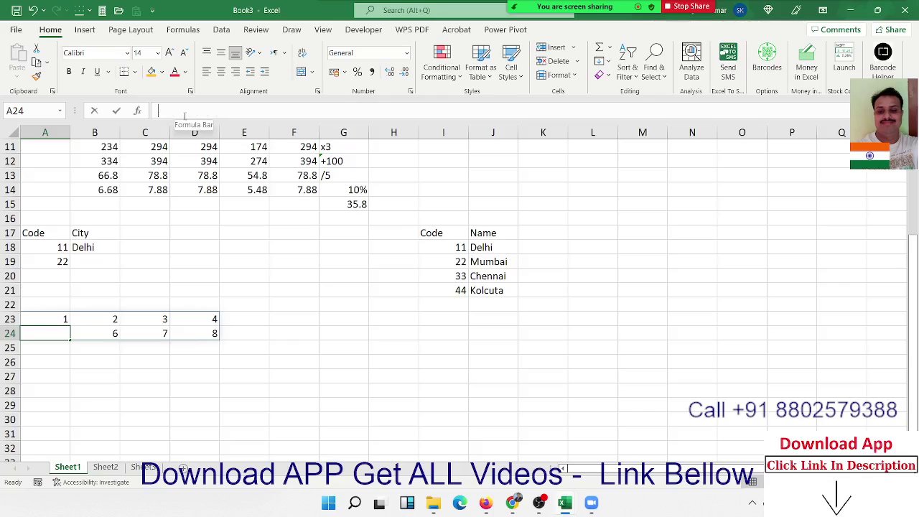
{"action": "left_click", "coordinate": [66, 316]}
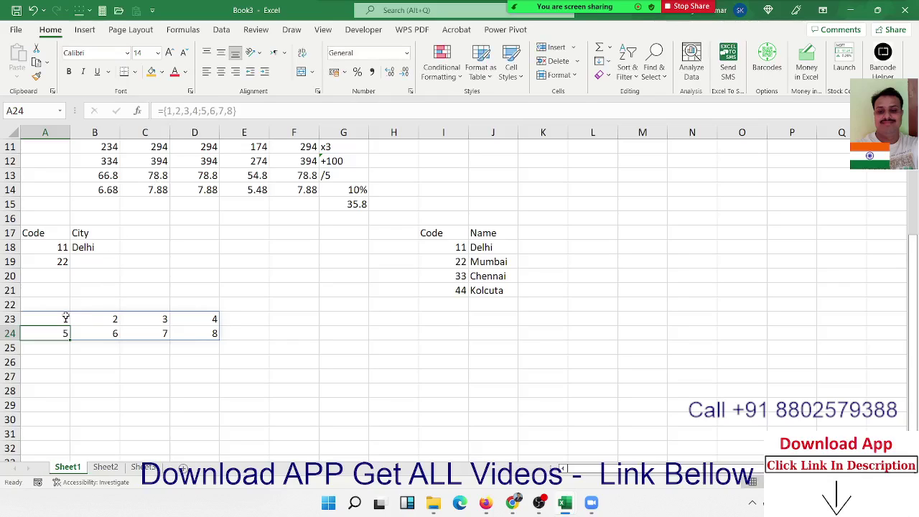
{"action": "left_click", "coordinate": [195, 110]}
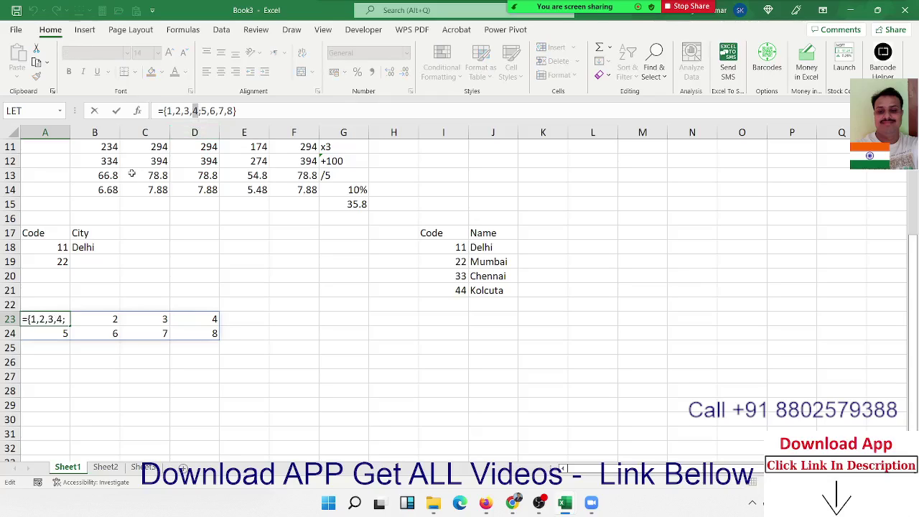
{"action": "key", "text": "Escape"}
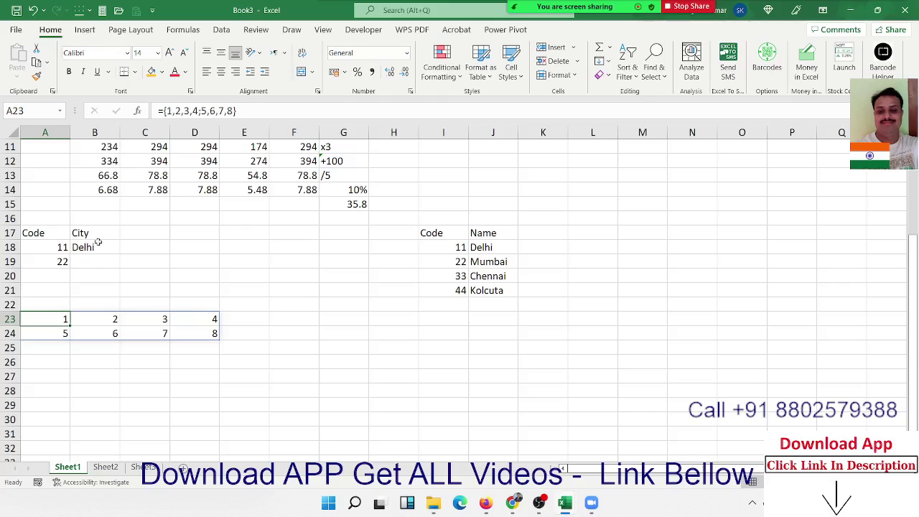
{"action": "double_click", "coordinate": [48, 323]}
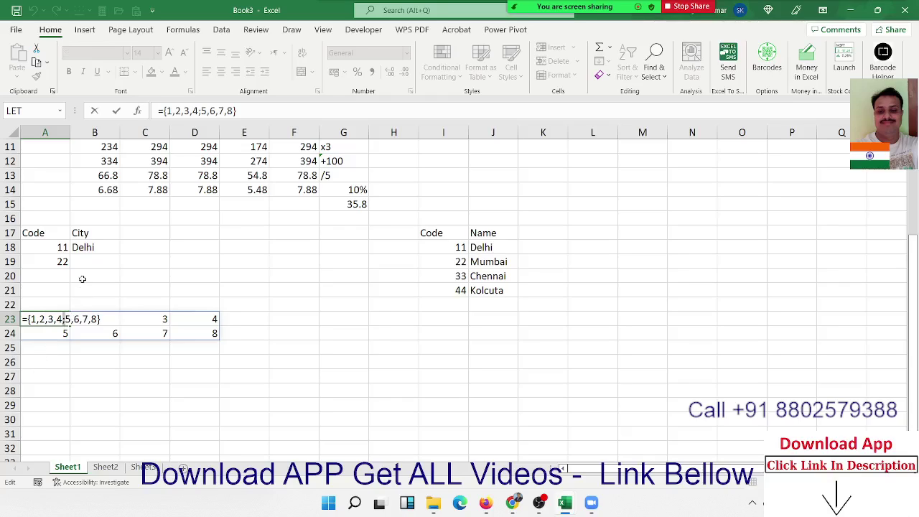
Enter =VLOOKUP(A19,{11,"Delhi";22,"Mumbai";33,"chennai";44,"Kolcuta"},2,0) in B19.
{"action": "left_click", "coordinate": [91, 257]}
{"action": "type", "text": "=vl"}
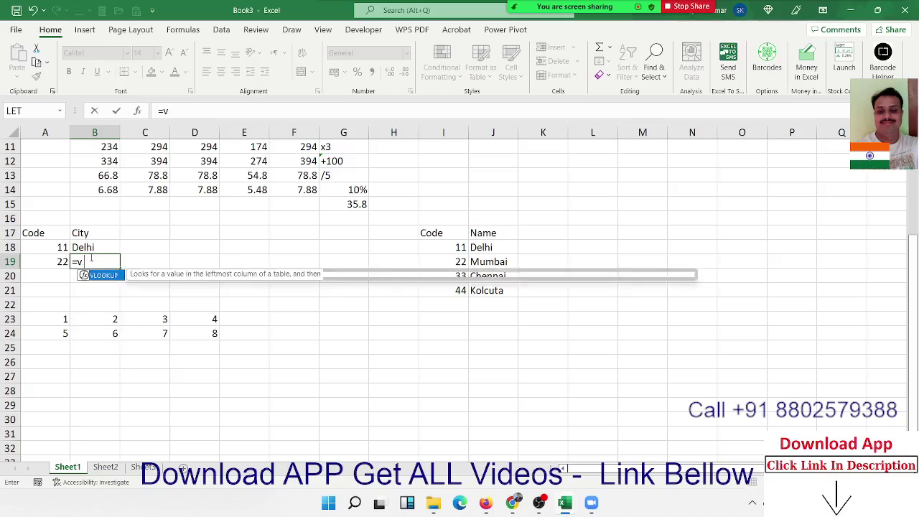
{"action": "key", "text": "Tab"}
{"action": "key", "text": "Left"}
{"action": "type", "text": ","}
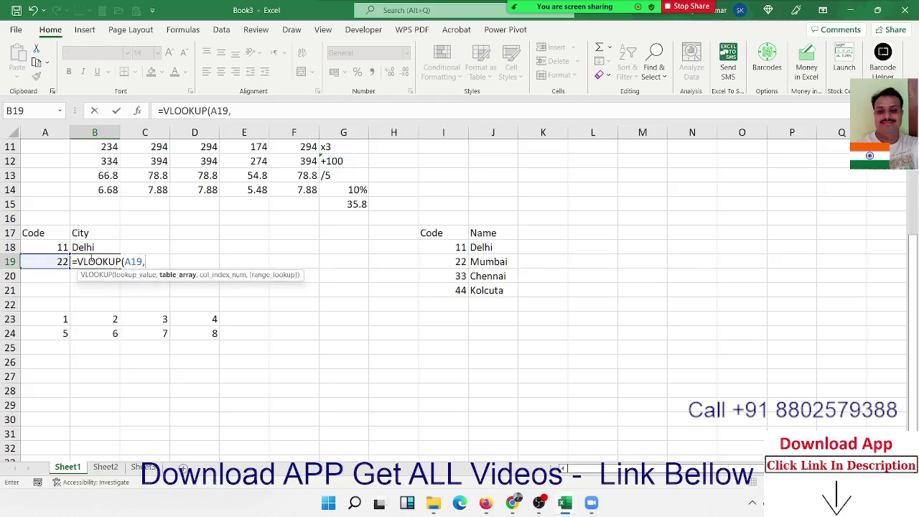
{"action": "type", "text": "{1"}
{"action": "type", "text": "1,\"Del"}
{"action": "type", "text": "hi\""}
{"action": "type", "text": ";22,\""}
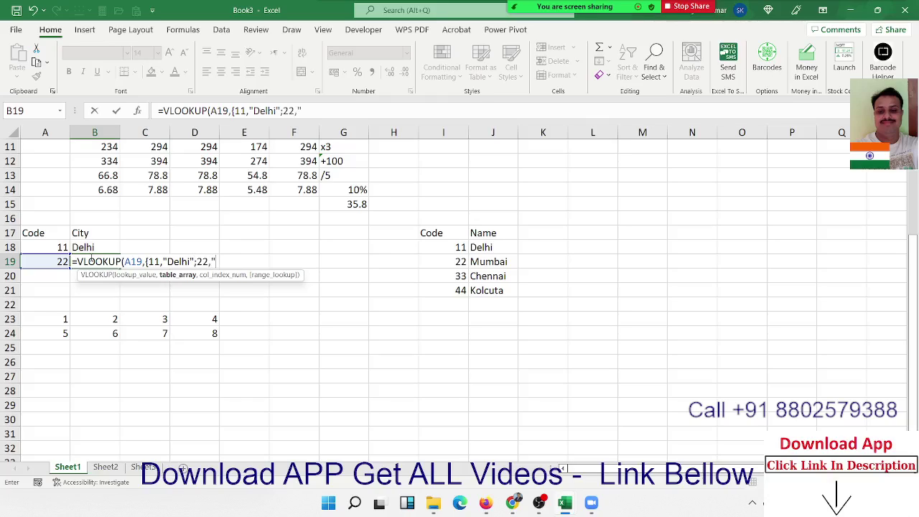
{"action": "type", "text": "Mumai"}
{"action": "key", "text": "BackSpace"}
{"action": "key", "text": "BackSpace"}
{"action": "type", "text": "b"}
{"action": "type", "text": "ai\""}
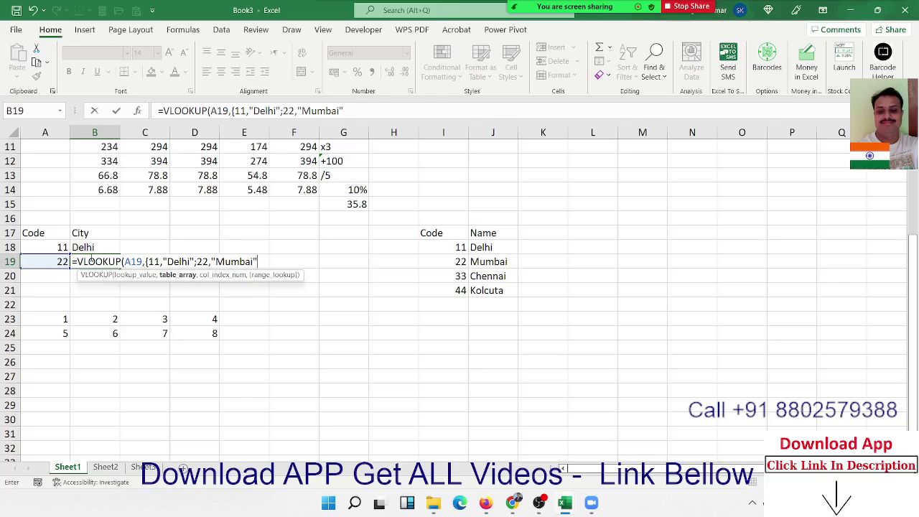
{"action": "type", "text": ";"}
{"action": "type", "text": "33,"}
{"action": "type", "text": "\"che"}
{"action": "type", "text": "nnai"}
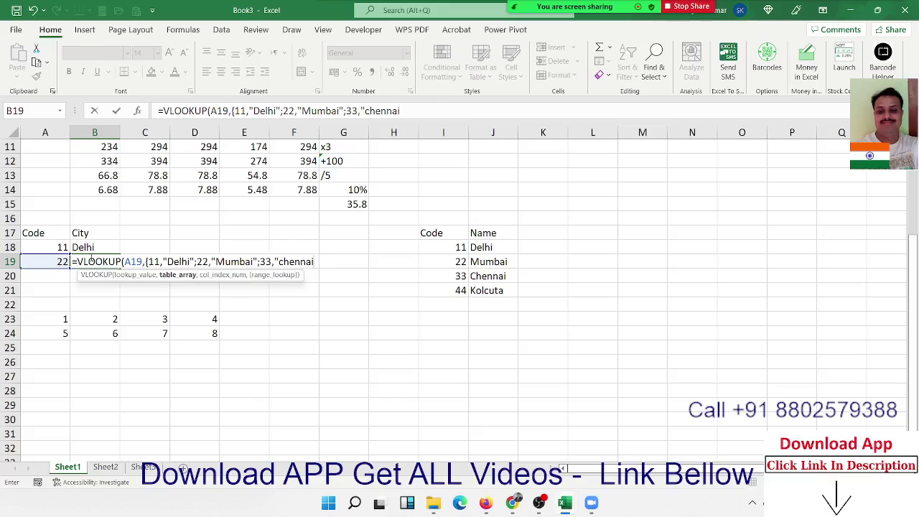
{"action": "type", "text": "\";"}
{"action": "type", "text": "44,"}
{"action": "type", "text": "\"Kol"}
{"action": "type", "text": "cuta\""}
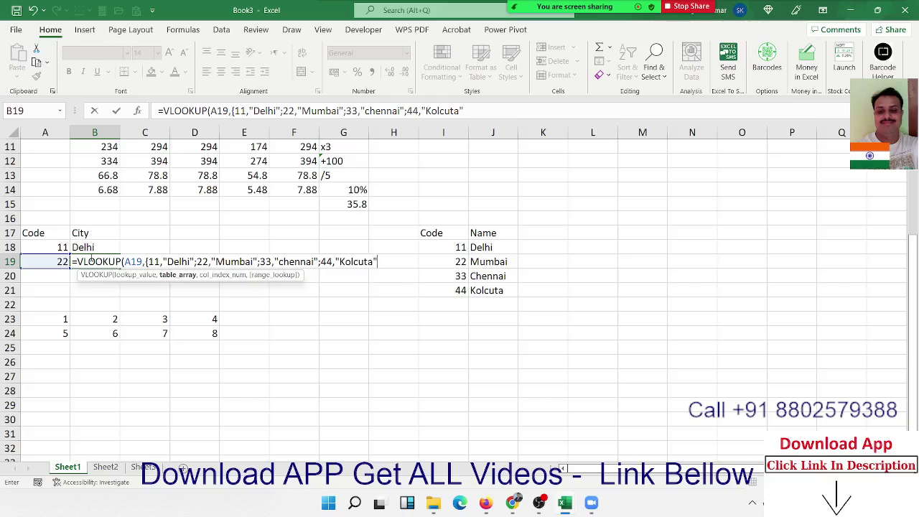
{"action": "type", "text": "}"}
{"action": "type", "text": ",2,0"}
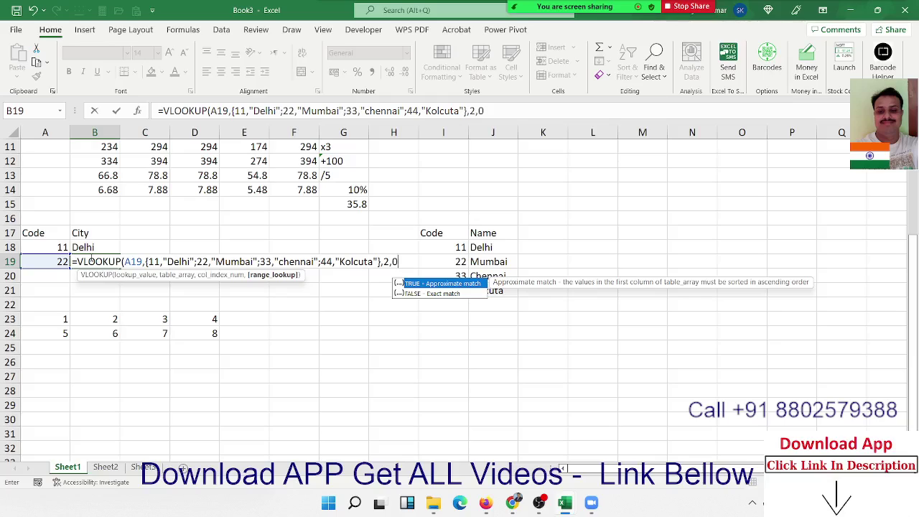
{"action": "key", "text": "Return"}
{"action": "left_click", "coordinate": [94, 261]}
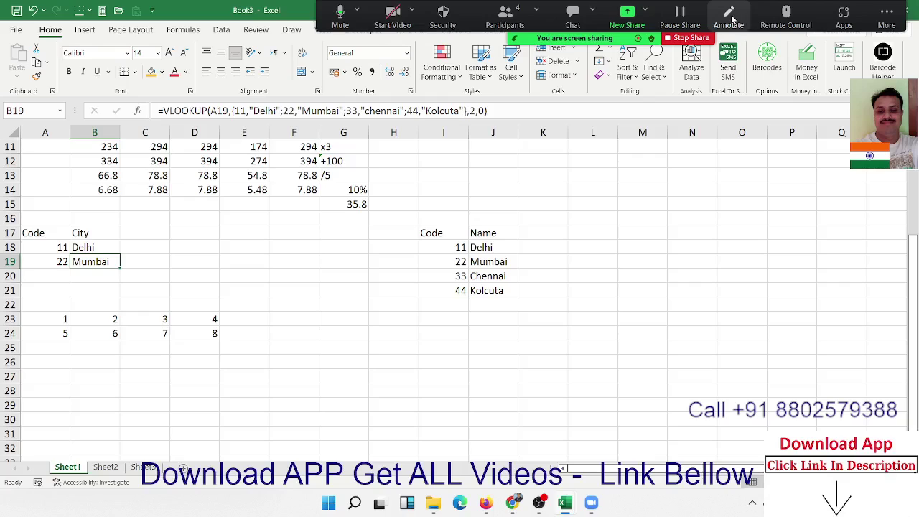
{"action": "left_click", "coordinate": [728, 18]}
{"action": "mouse_move", "coordinate": [618, 211]}
{"action": "left_mouse_down"}
{"action": "mouse_move", "coordinate": [630, 324]}
{"action": "mouse_move", "coordinate": [622, 211]}
{"action": "left_mouse_up"}
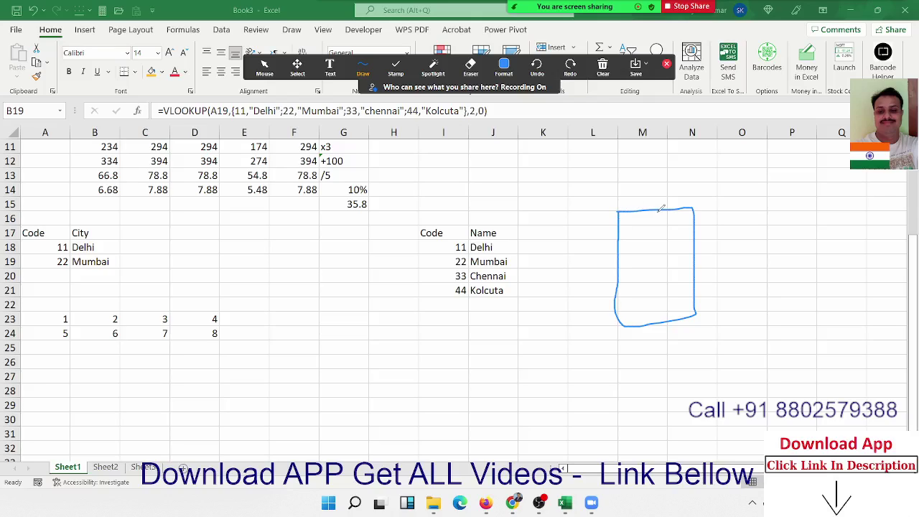
{"action": "left_click_drag", "start_coordinate": [658, 209], "coordinate": [661, 325]}
{"action": "left_click_drag", "start_coordinate": [616, 236], "coordinate": [694, 214]}
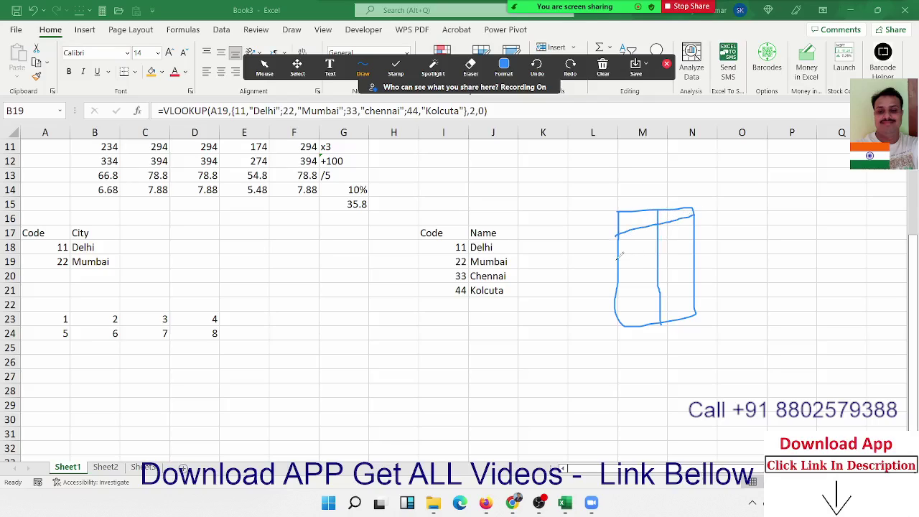
{"action": "left_click_drag", "start_coordinate": [617, 256], "coordinate": [691, 252]}
{"action": "left_click_drag", "start_coordinate": [616, 284], "coordinate": [694, 274]}
{"action": "left_click_drag", "start_coordinate": [610, 305], "coordinate": [720, 284]}
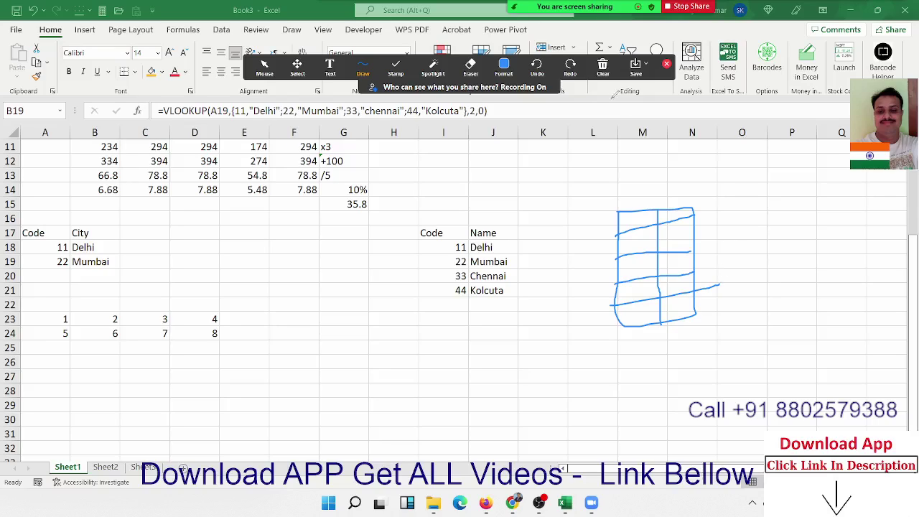
{"action": "left_click", "coordinate": [605, 72]}
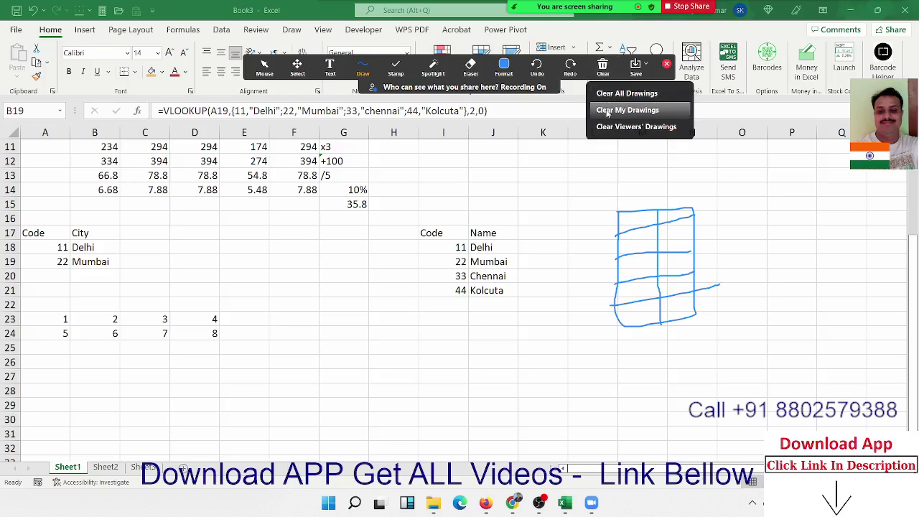
{"action": "left_click", "coordinate": [608, 112]}
{"action": "left_click", "coordinate": [667, 64]}
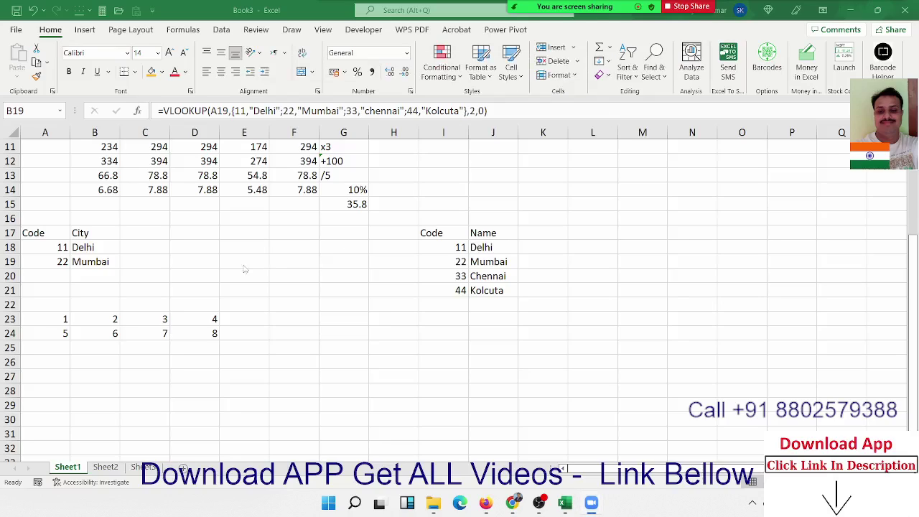
{"action": "left_click", "coordinate": [103, 262]}
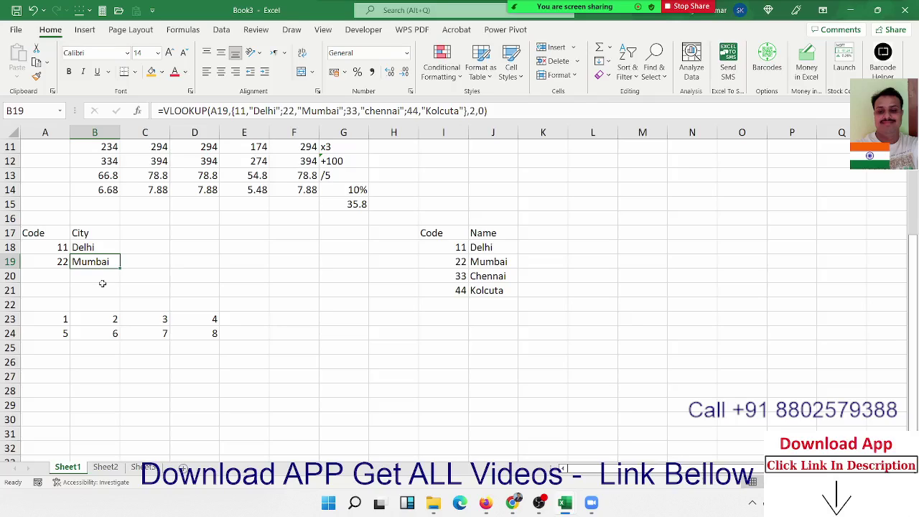
{"action": "left_click", "coordinate": [91, 335]}
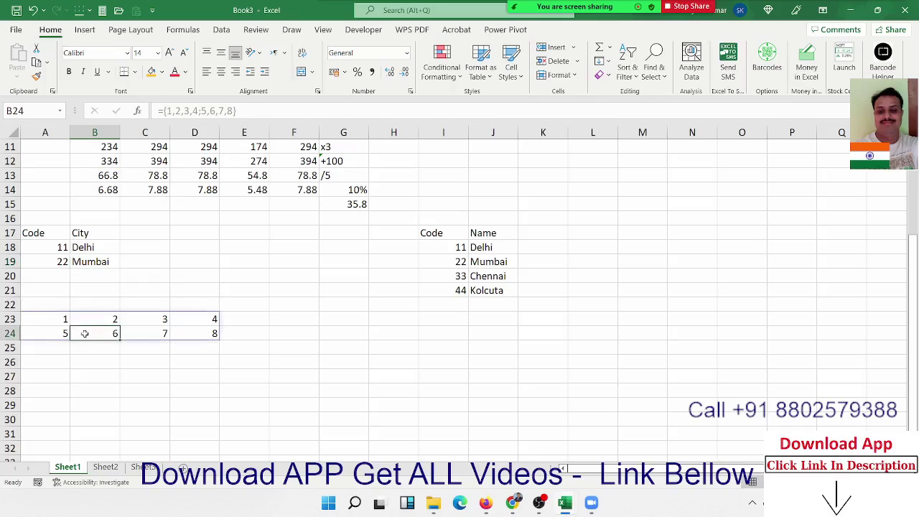
{"action": "left_click", "coordinate": [66, 322]}
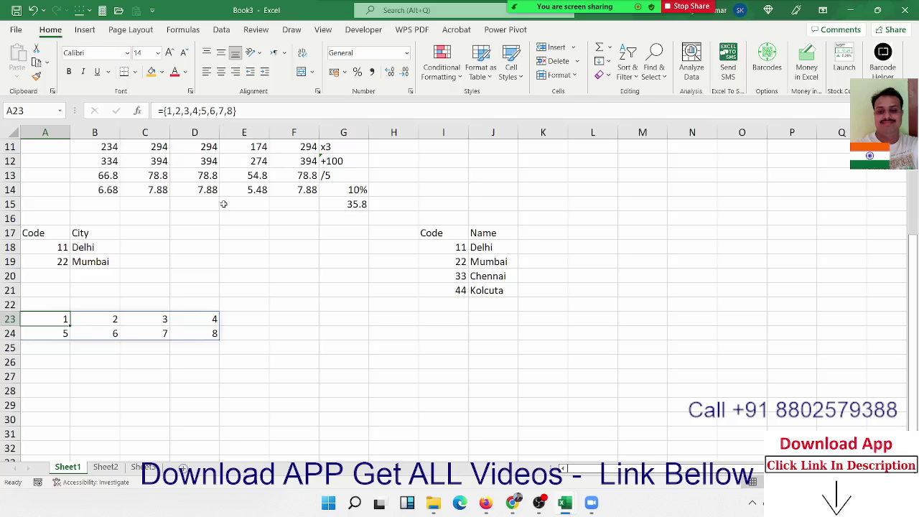
{"action": "scroll", "coordinate": [224, 284], "scroll_direction": "up", "scroll_amount": 2}
{"action": "scroll", "coordinate": [223, 278], "scroll_direction": "up", "scroll_amount": 1}
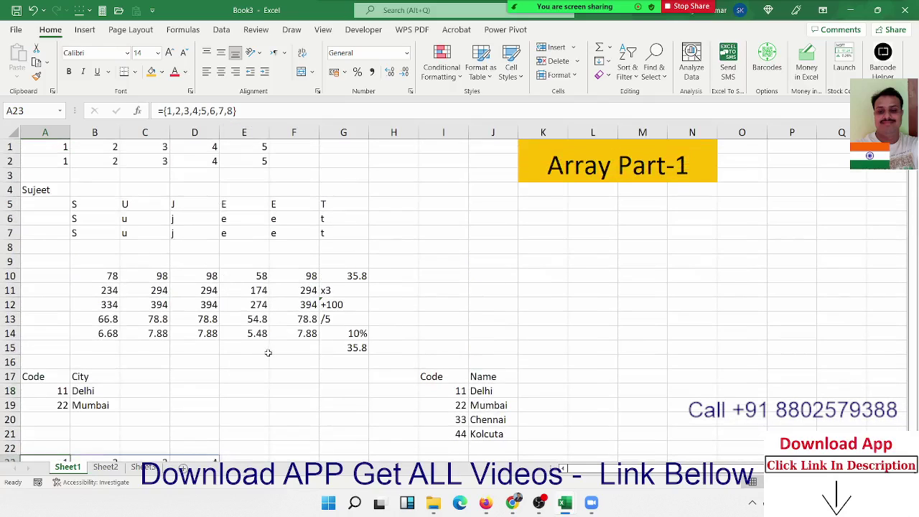
{"action": "scroll", "coordinate": [284, 336], "scroll_direction": "down", "scroll_amount": 7}
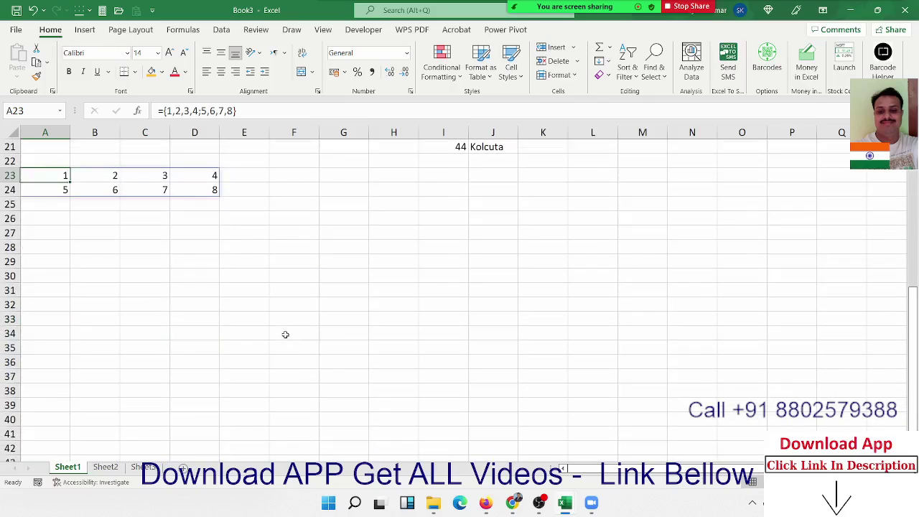